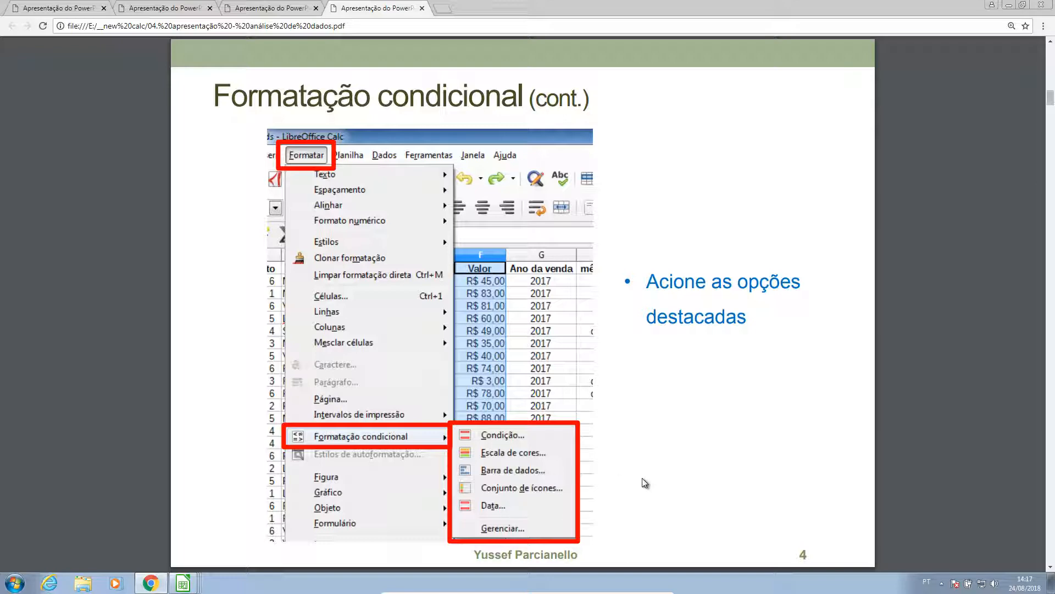
Switch to the sales table in LibreOffice Calc and apply a three-entry red, yellow and green colour scale to the Valor column
{"action": "key", "text": "Right"}
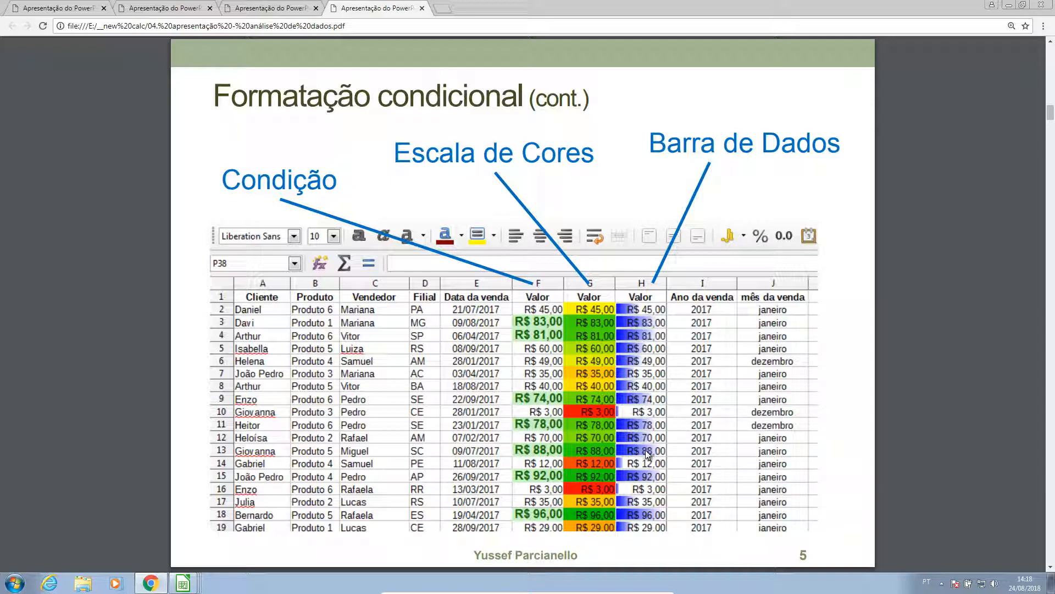
{"action": "key", "text": "alt+Tab"}
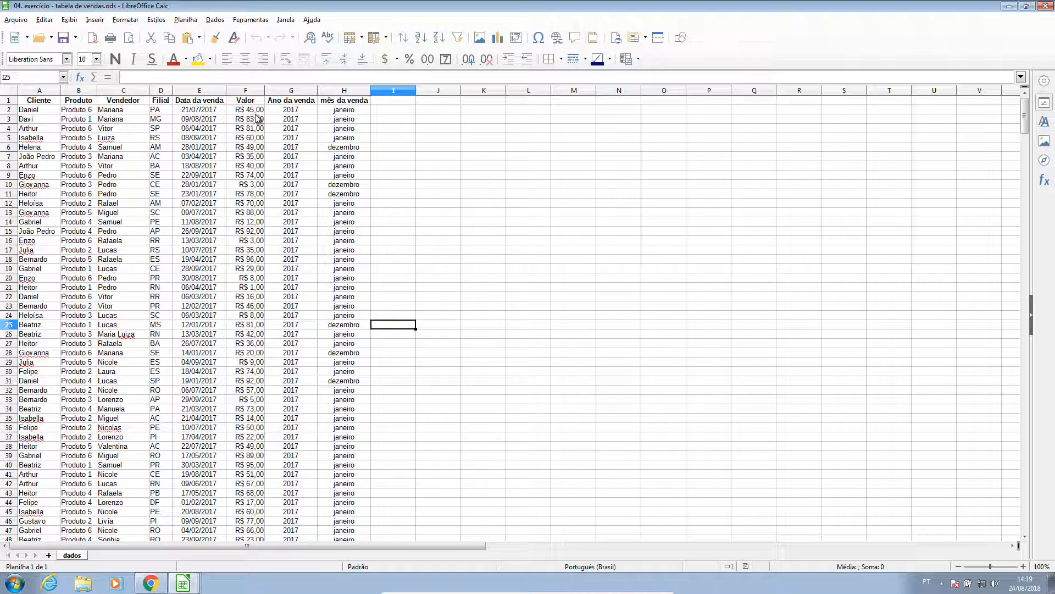
{"action": "left_click", "coordinate": [253, 91]}
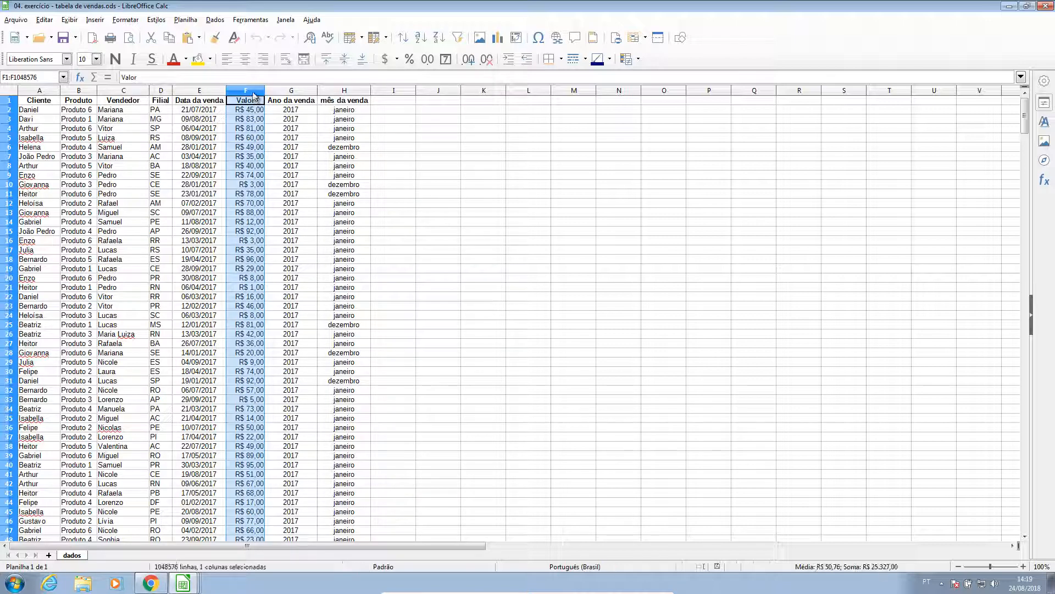
{"action": "left_click", "coordinate": [125, 20]}
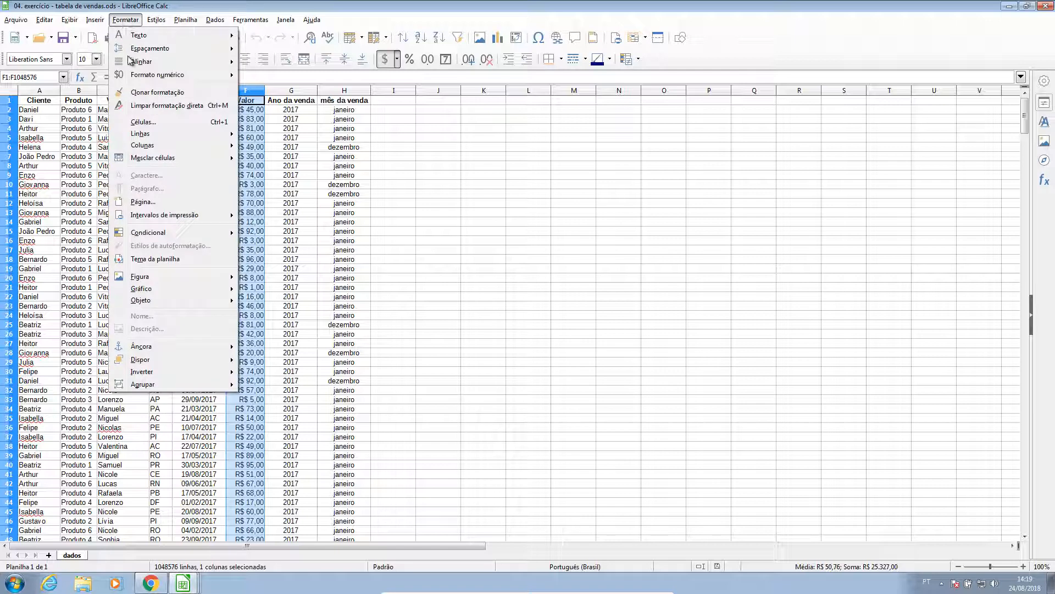
{"action": "mouse_move", "coordinate": [176, 233]}
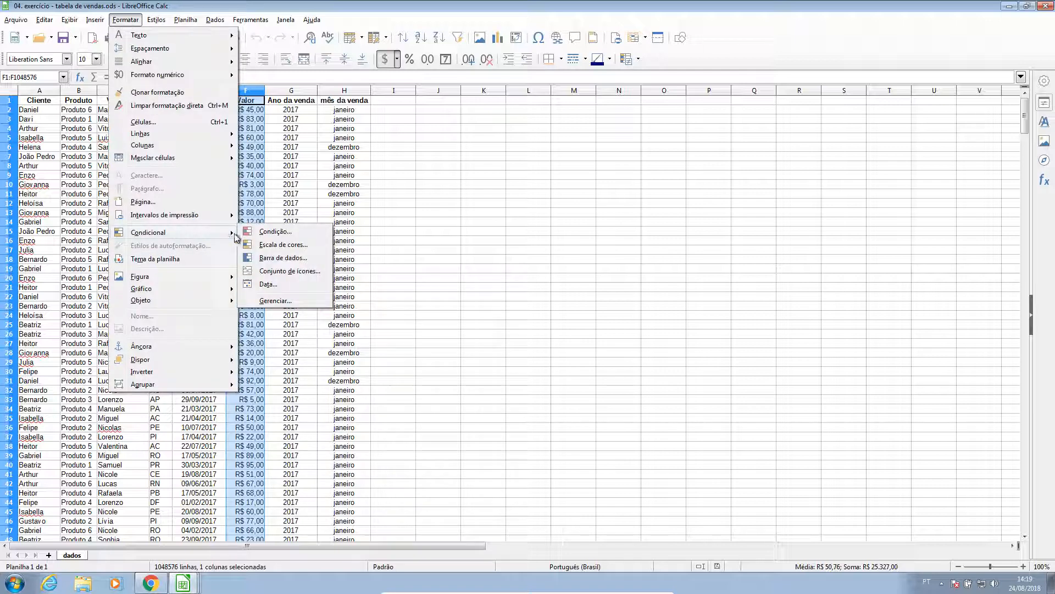
{"action": "left_click", "coordinate": [304, 245]}
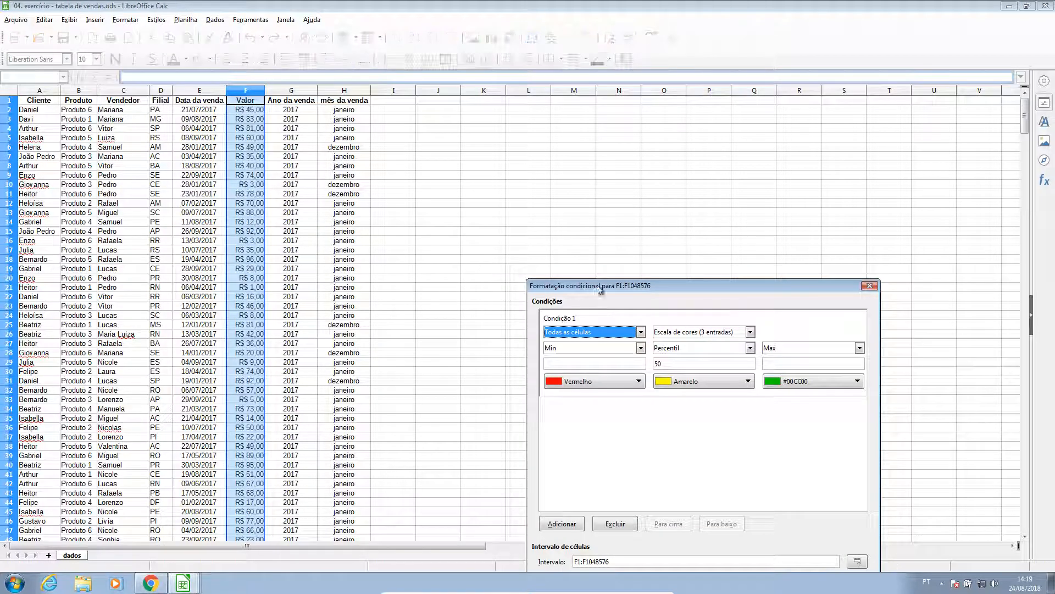
{"action": "left_click_drag", "start_coordinate": [739, 294], "coordinate": [678, 145]}
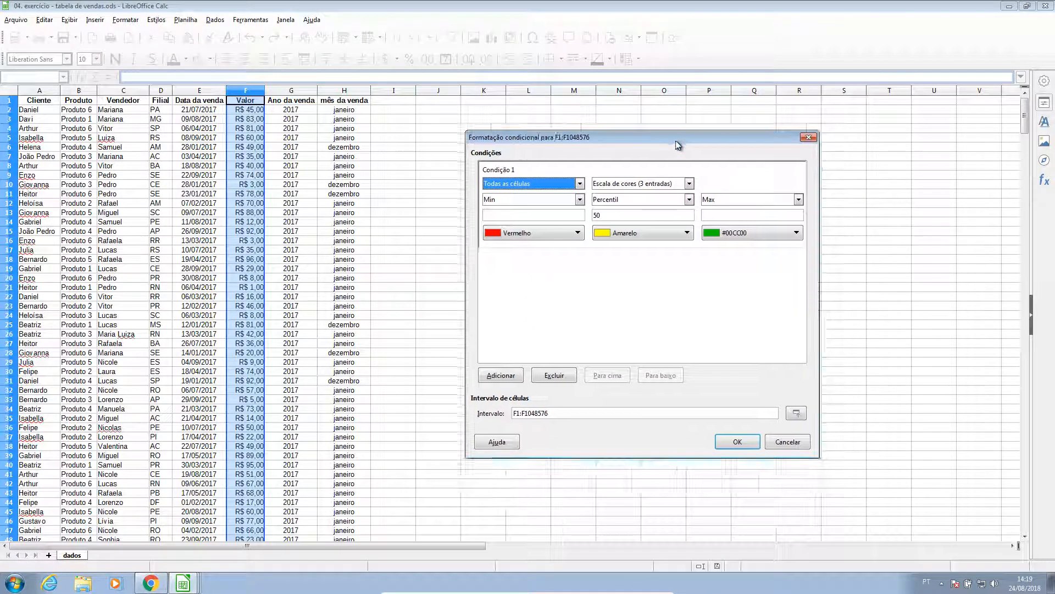
{"action": "left_click", "coordinate": [735, 441]}
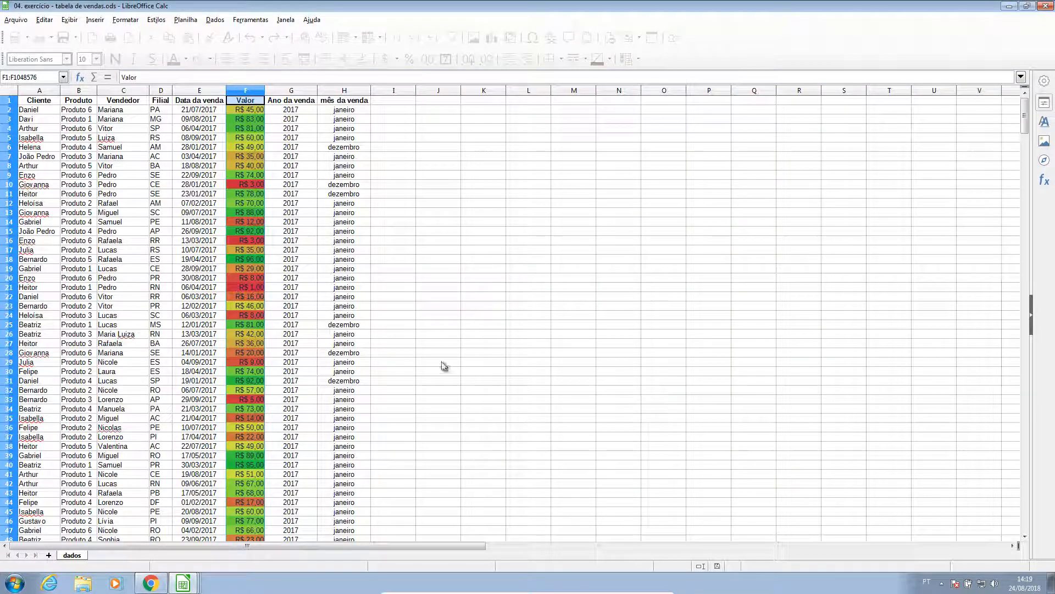
{"action": "left_click", "coordinate": [420, 354]}
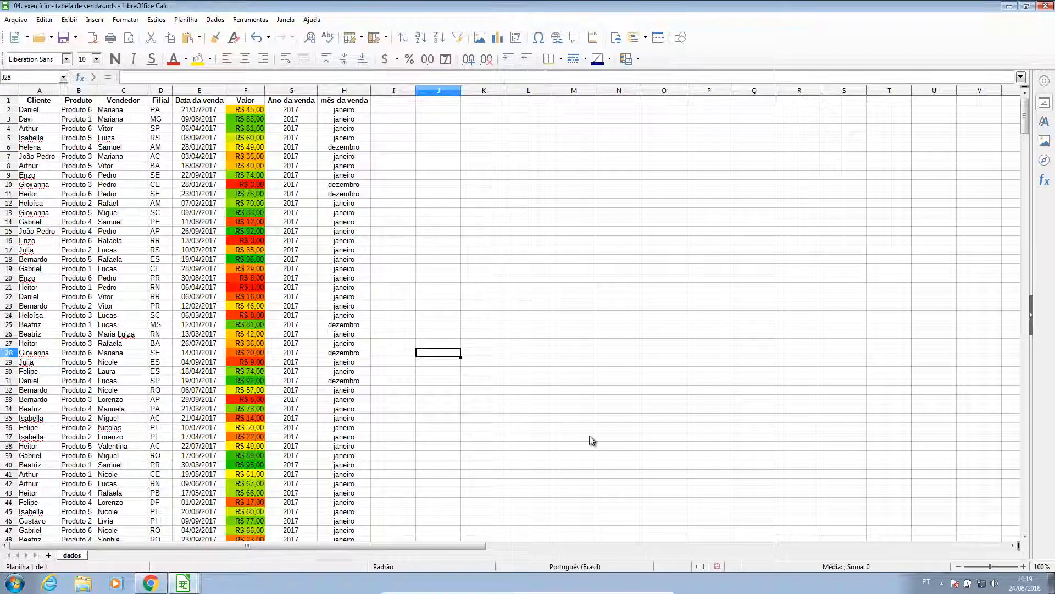
Switch to the PDF presentation in Chrome and read through the slides on sorting data (Ordenando dados)
{"action": "key", "text": "alt+Tab"}
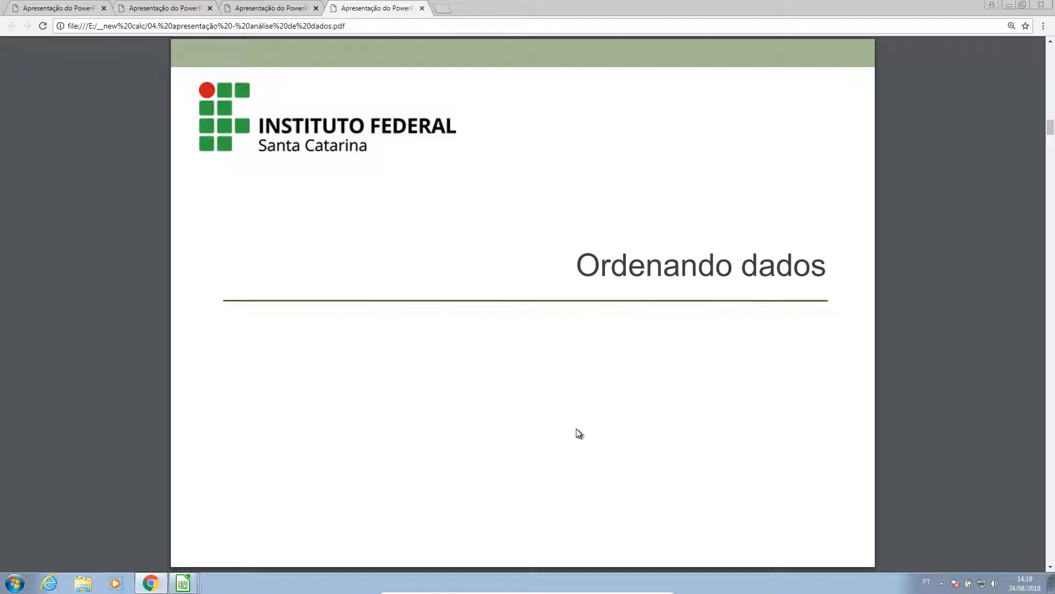
{"action": "key", "text": "Right"}
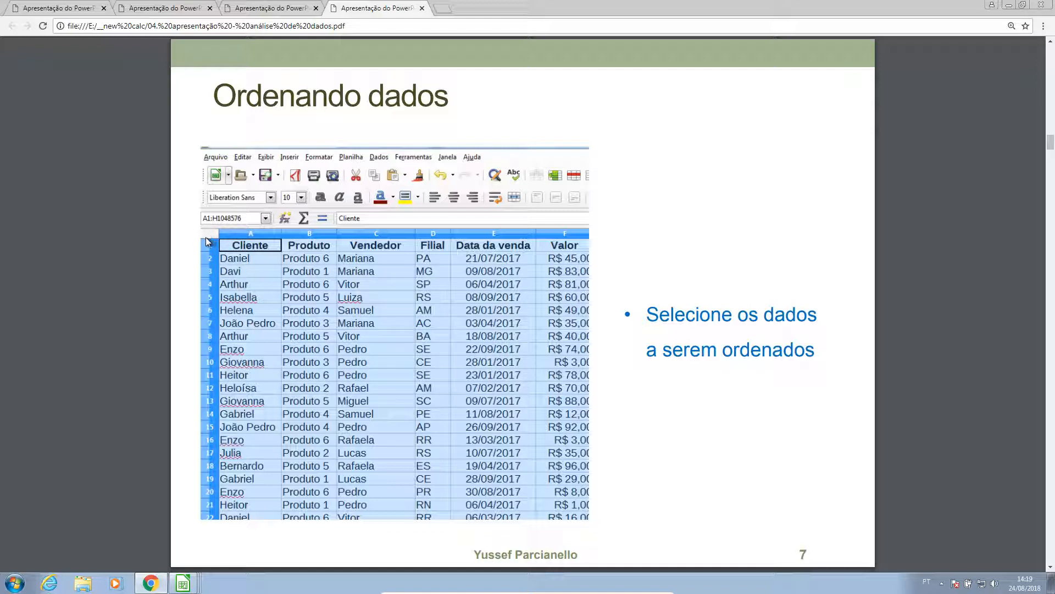
{"action": "key", "text": "Page_Down"}
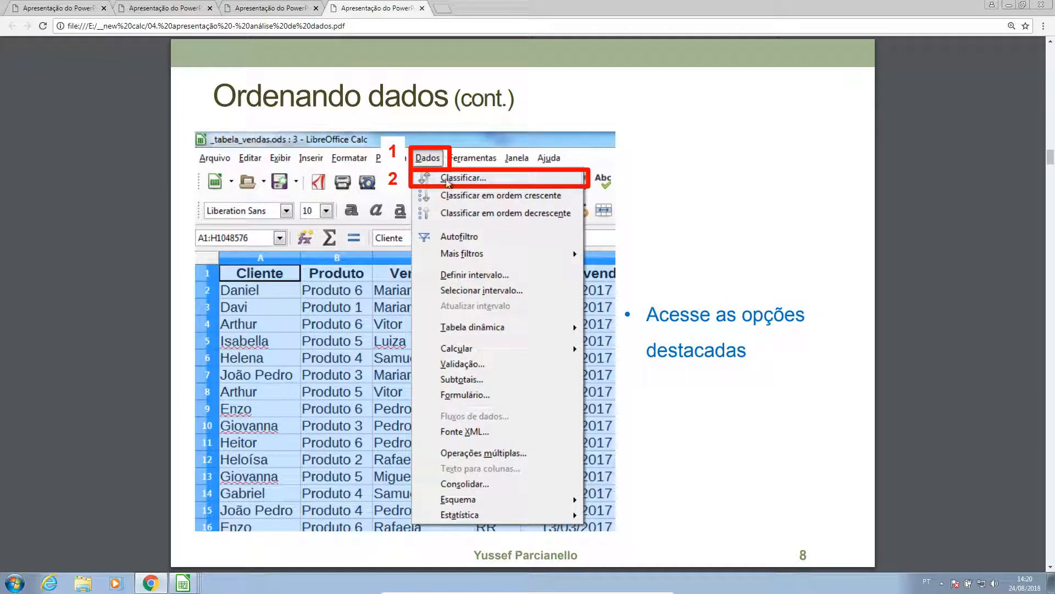
{"action": "key", "text": "Page_Down"}
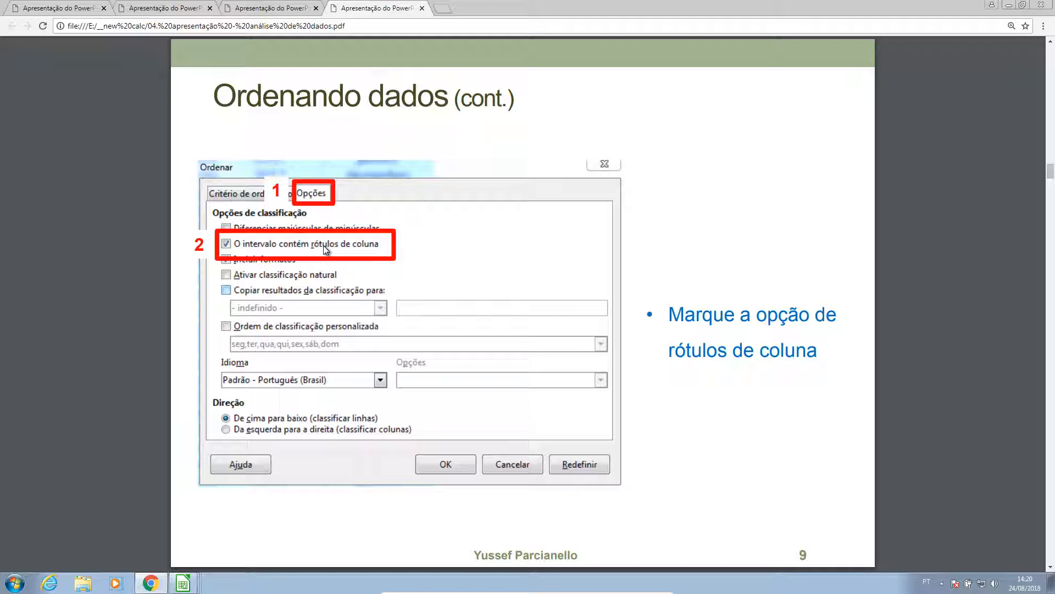
{"action": "key", "text": "Right"}
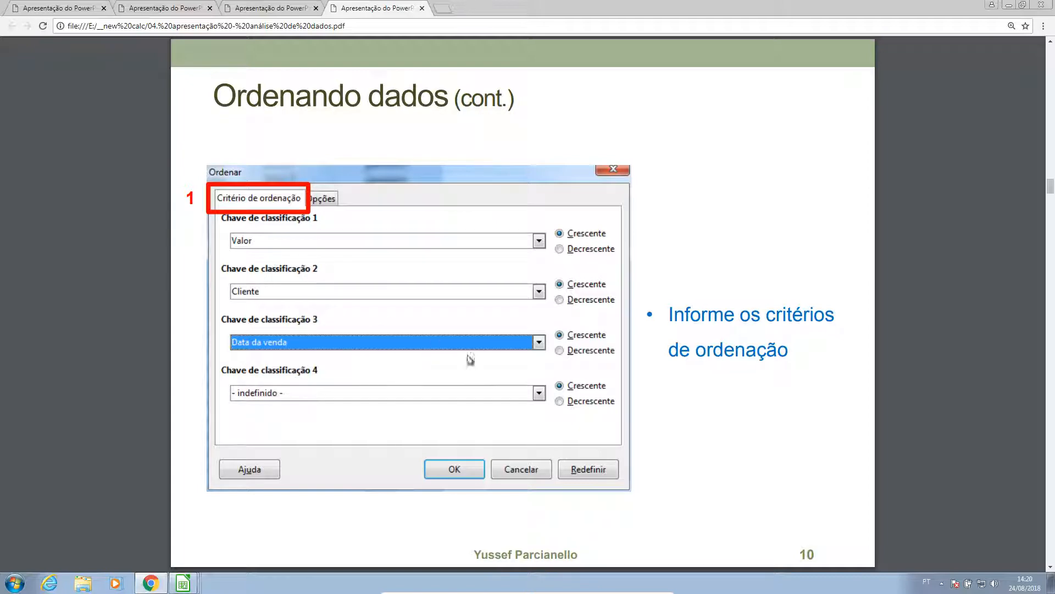
Return to LibreOffice Calc, select the whole dados sheet and open the Sort dialog
{"action": "key", "text": "alt+Tab"}
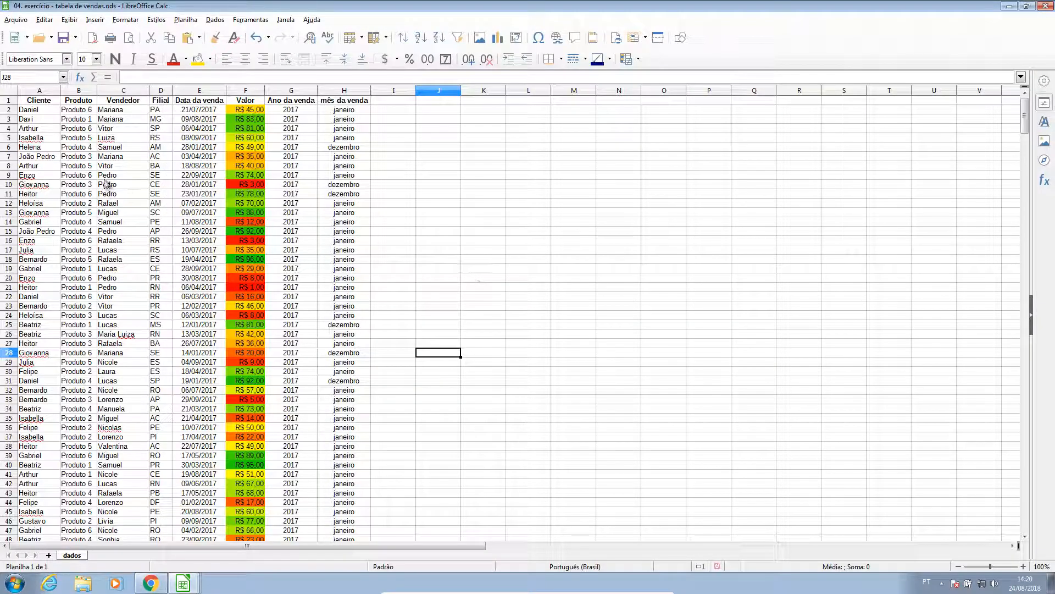
{"action": "left_click", "coordinate": [9, 91]}
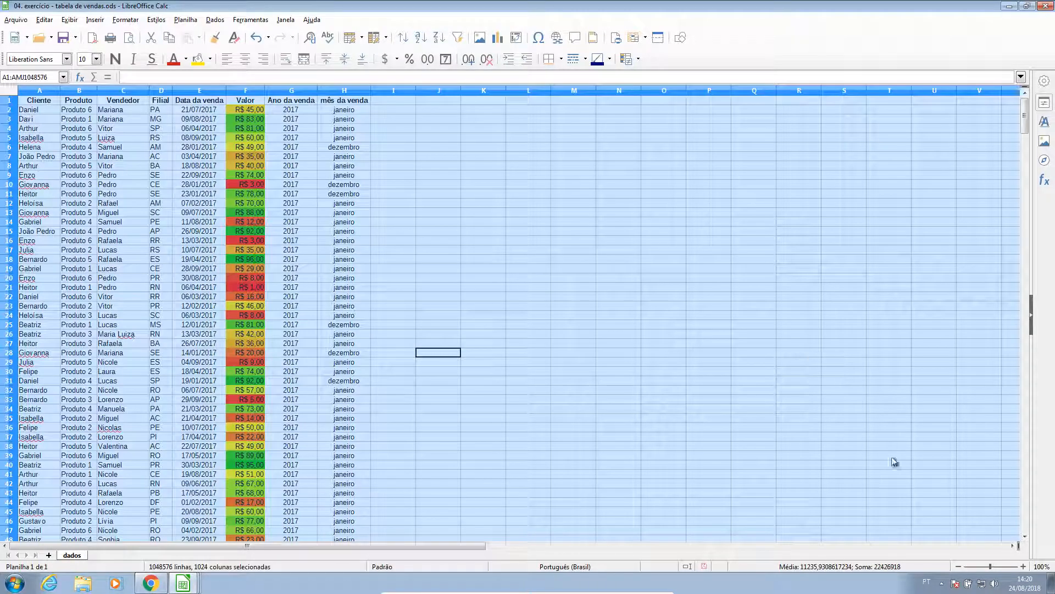
{"action": "left_click", "coordinate": [1024, 566]}
{"action": "left_click", "coordinate": [1024, 566]}
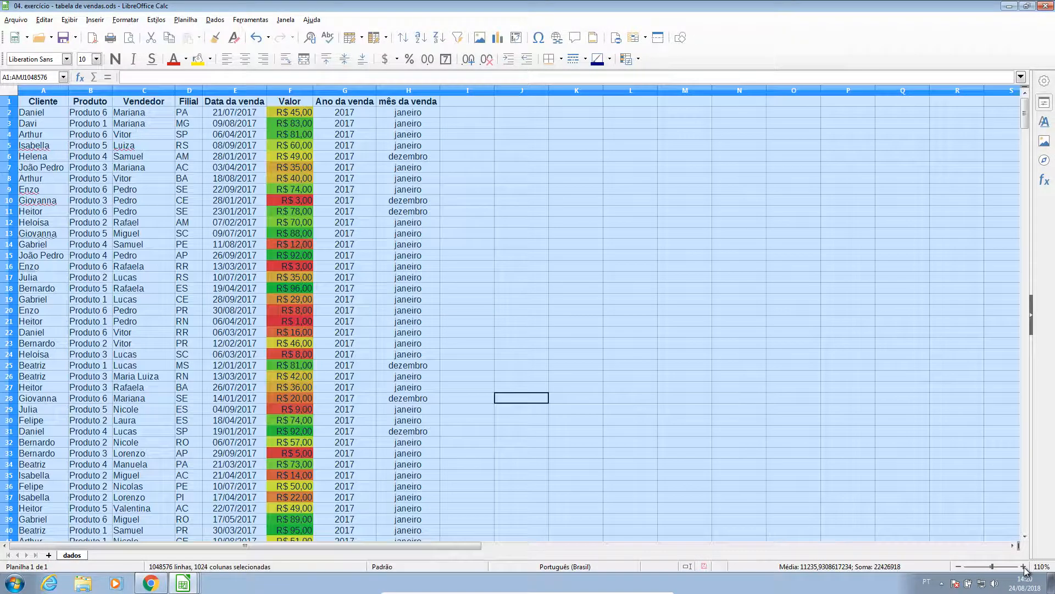
{"action": "left_click", "coordinate": [1023, 566]}
{"action": "left_click", "coordinate": [1024, 566]}
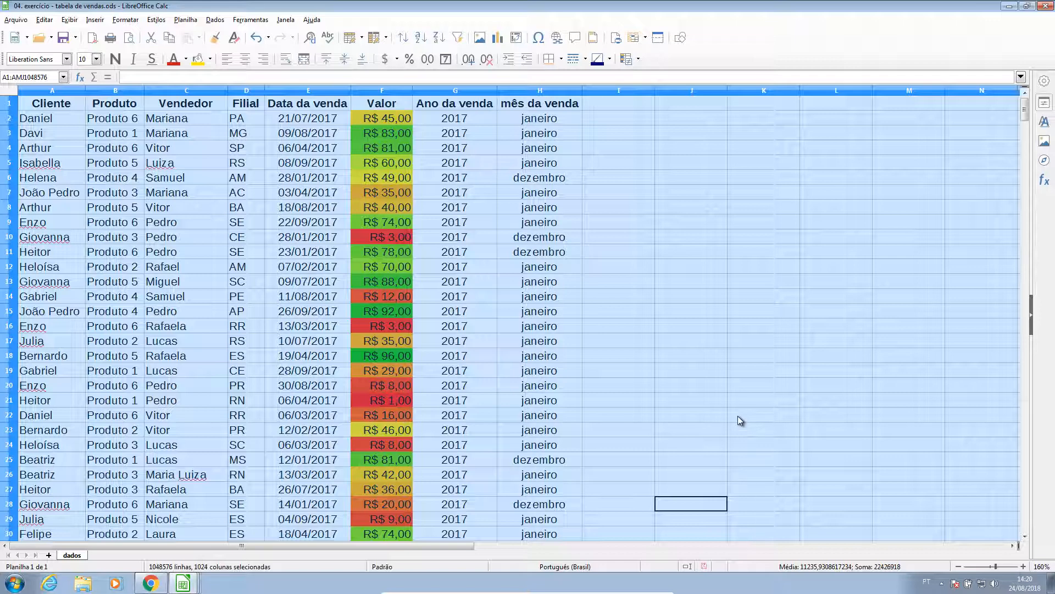
{"action": "left_click", "coordinate": [215, 20]}
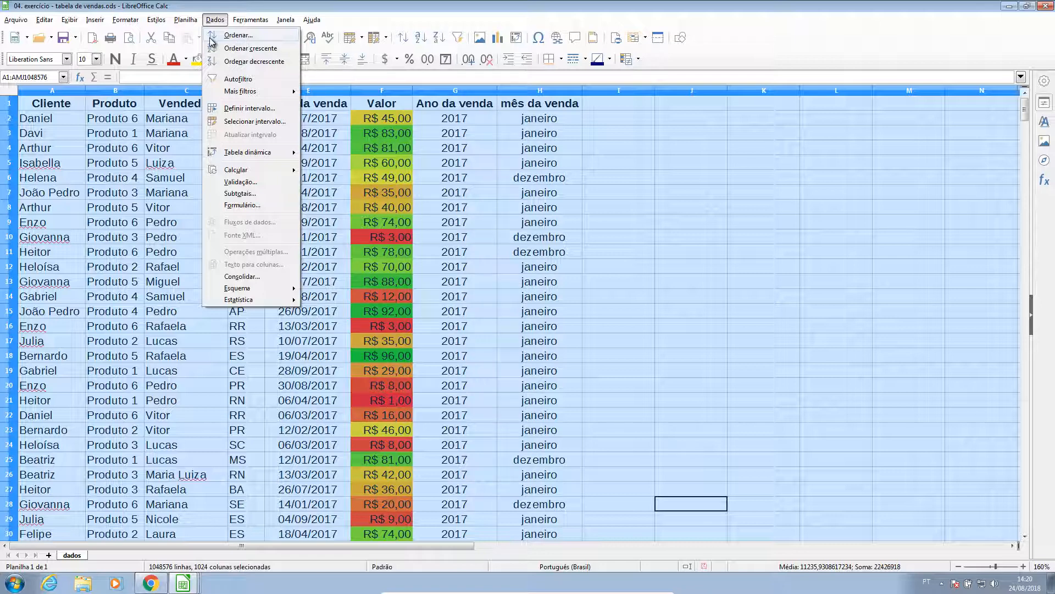
{"action": "left_click", "coordinate": [237, 36]}
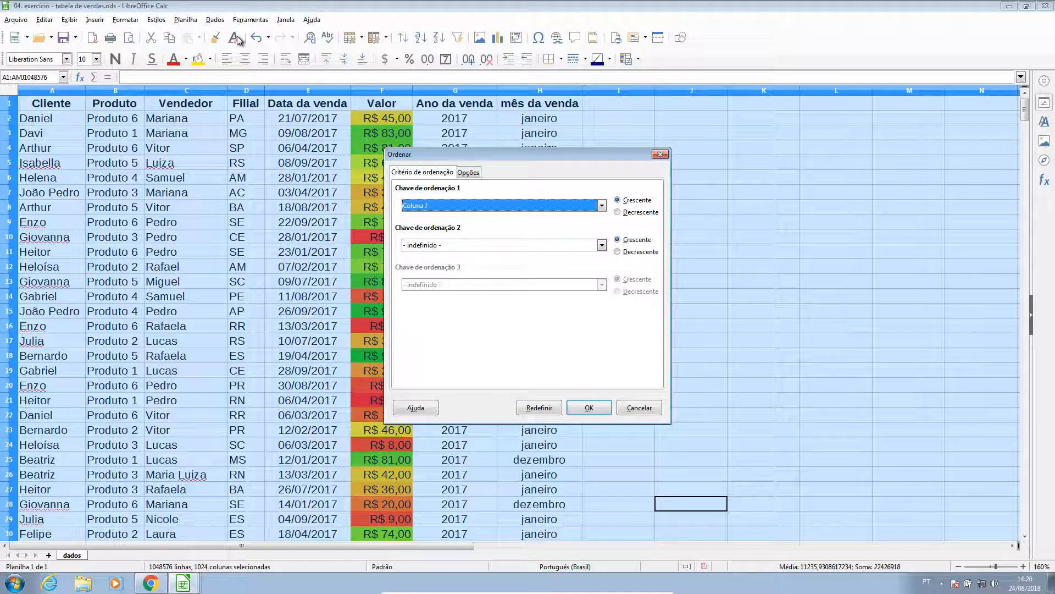
Examine the available sort key columns and the sort option for ranges containing column labels
{"action": "left_click", "coordinate": [430, 206]}
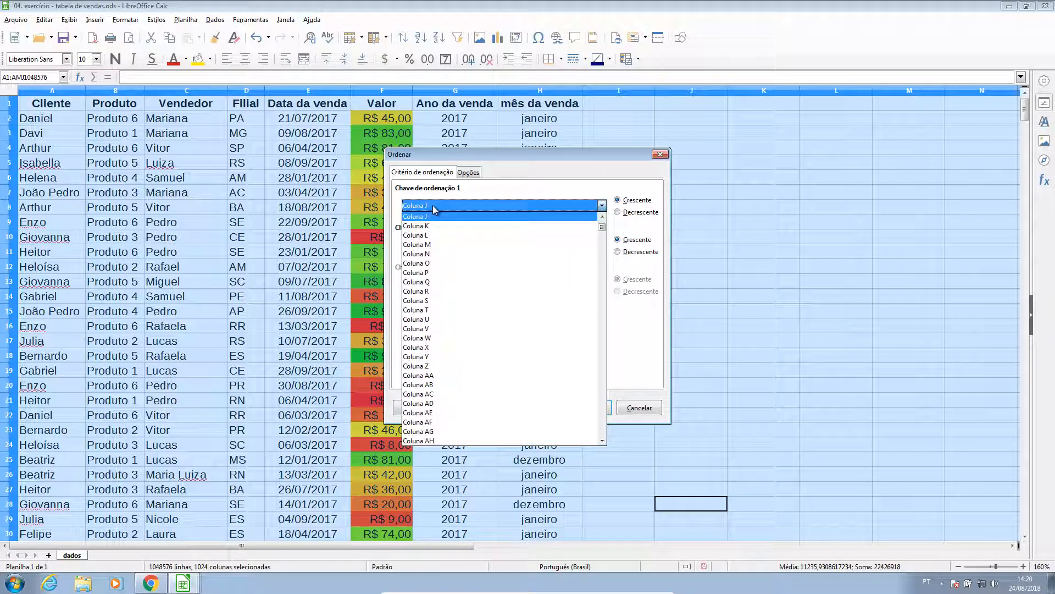
{"action": "left_click", "coordinate": [450, 193]}
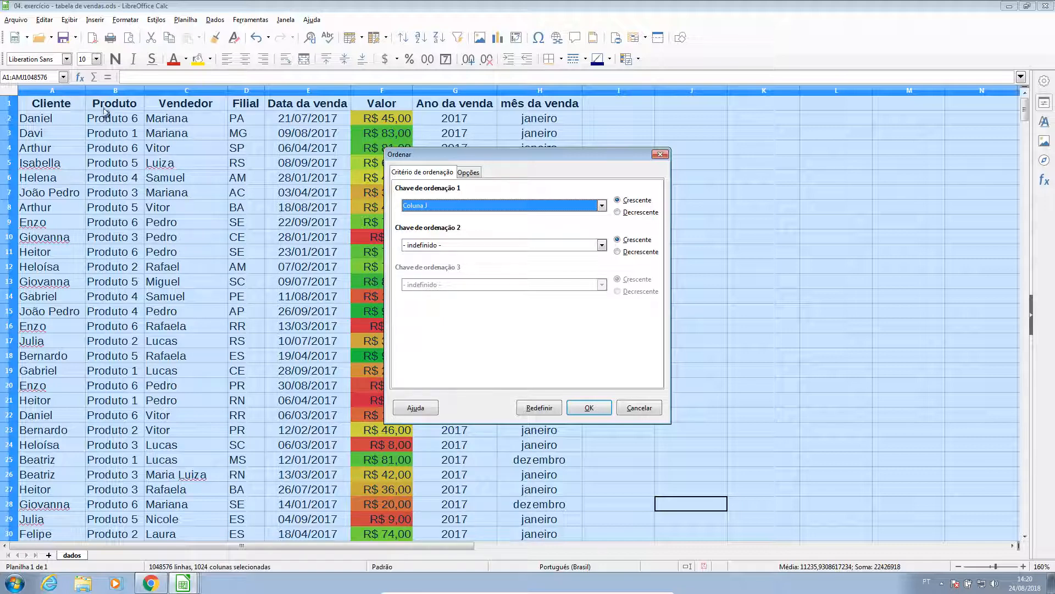
{"action": "left_click", "coordinate": [469, 173]}
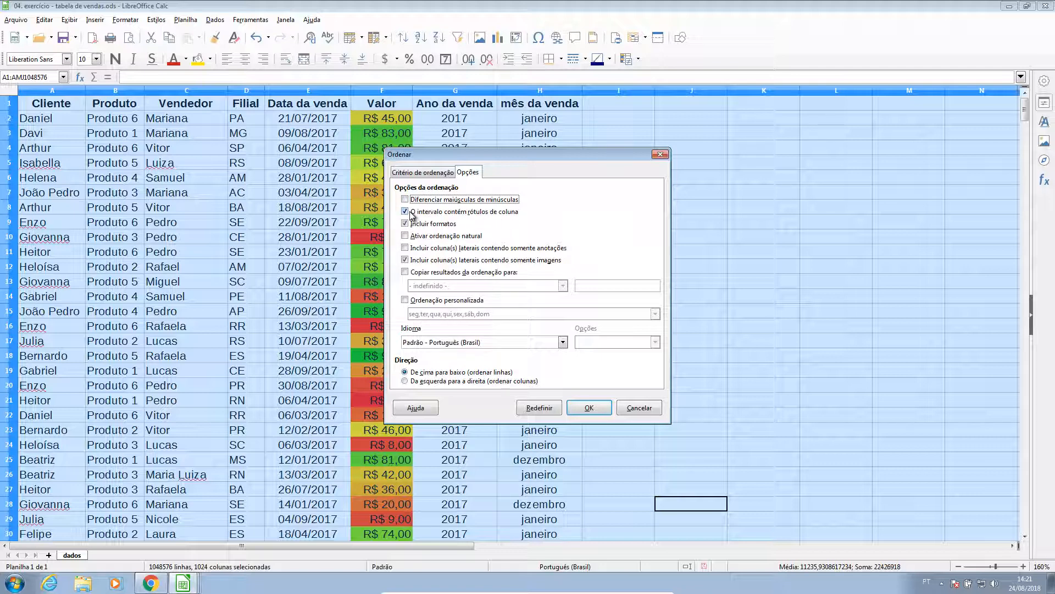
Sort the data by Cliente as the first key and Produto as the second key, both ascending
{"action": "left_click", "coordinate": [427, 173]}
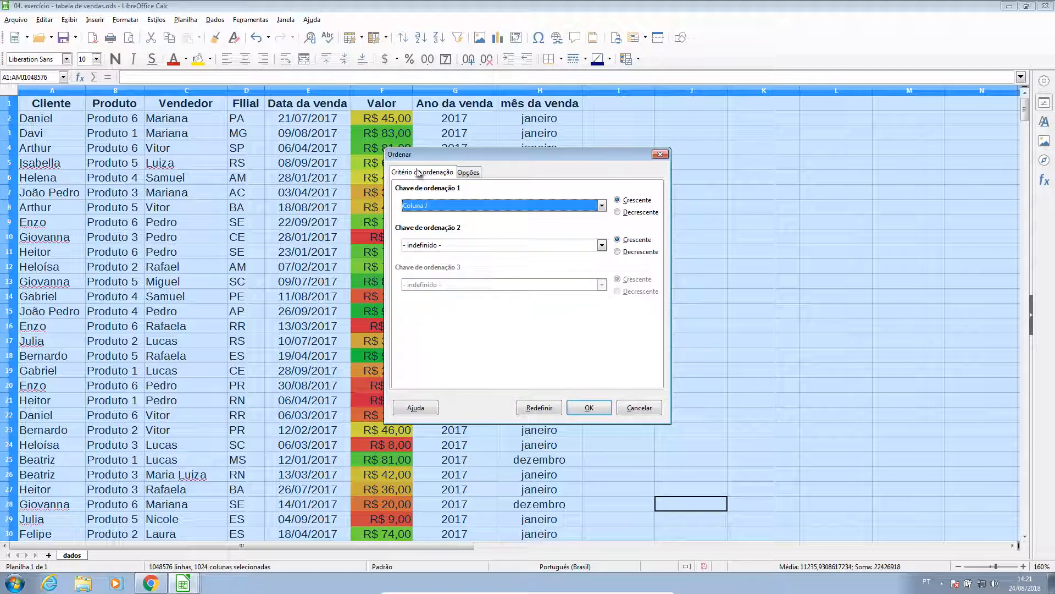
{"action": "left_click", "coordinate": [432, 205]}
{"action": "scroll", "coordinate": [585, 231], "scroll_direction": "up", "scroll_amount": 5}
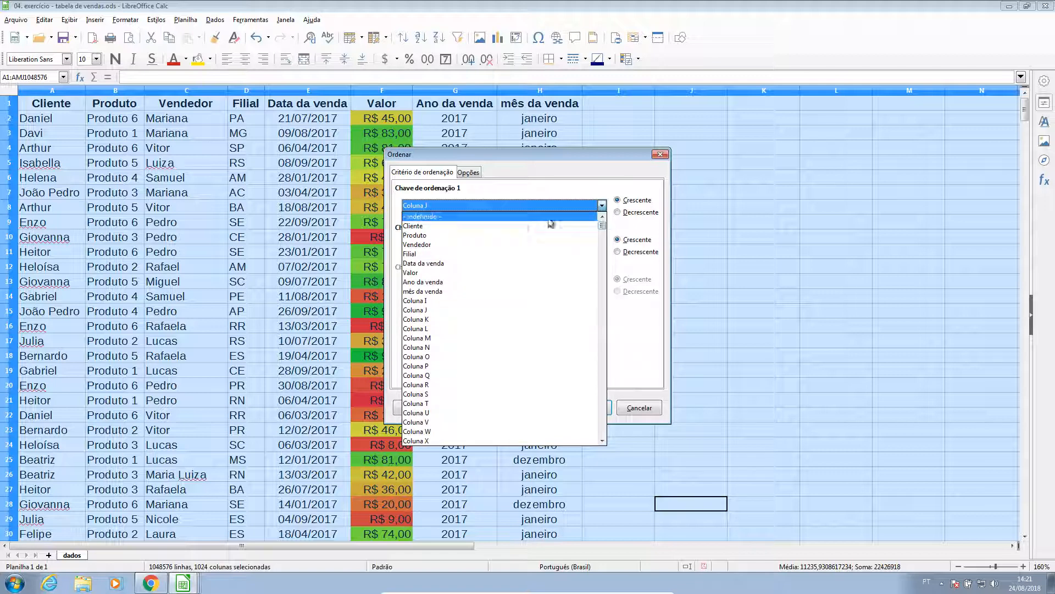
{"action": "left_click", "coordinate": [437, 229]}
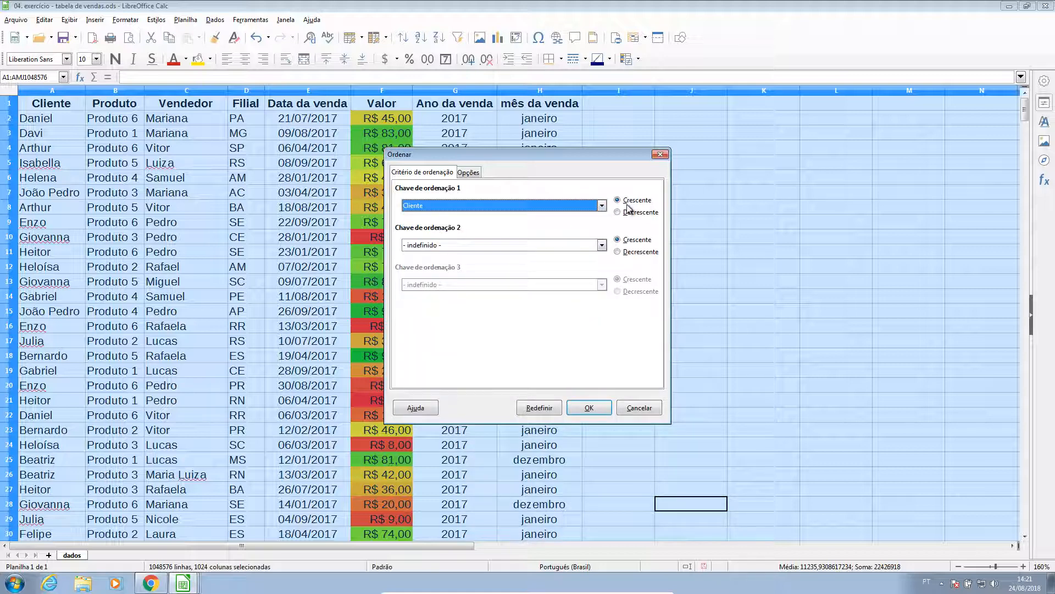
{"action": "left_click", "coordinate": [480, 249]}
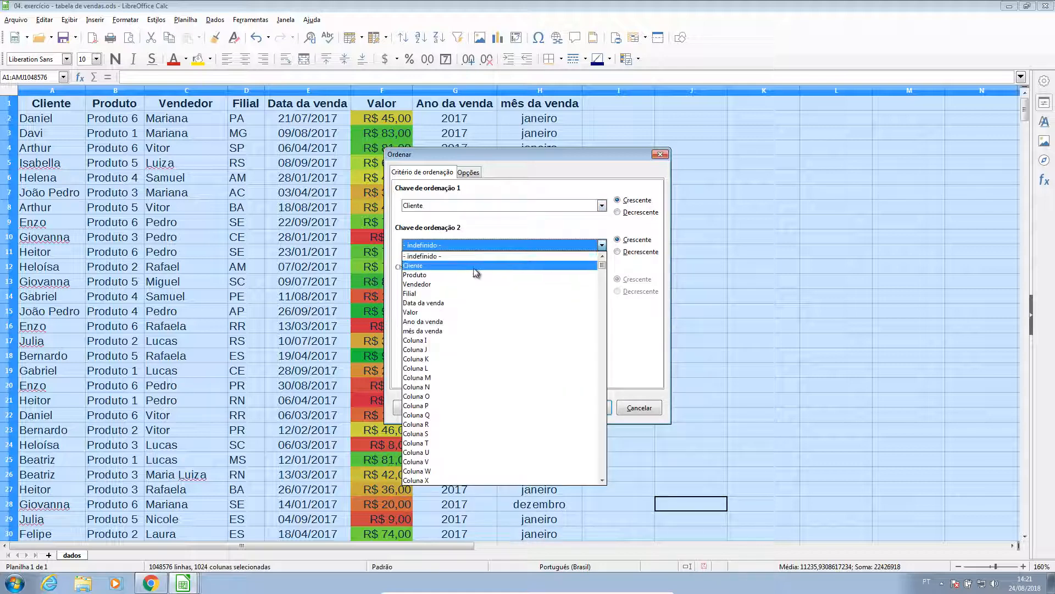
{"action": "left_click", "coordinate": [476, 277]}
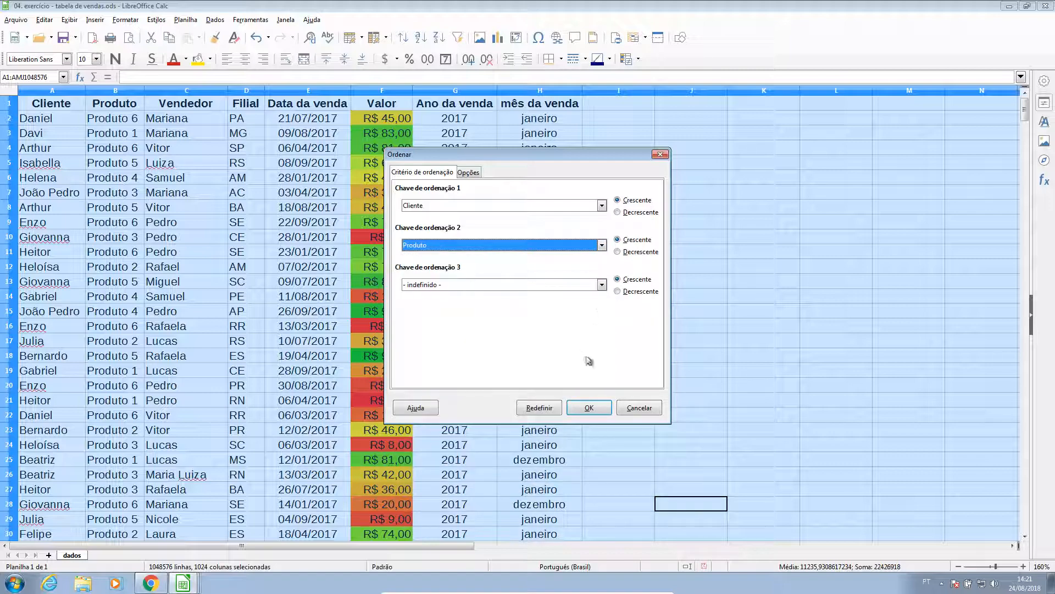
{"action": "left_click", "coordinate": [587, 407]}
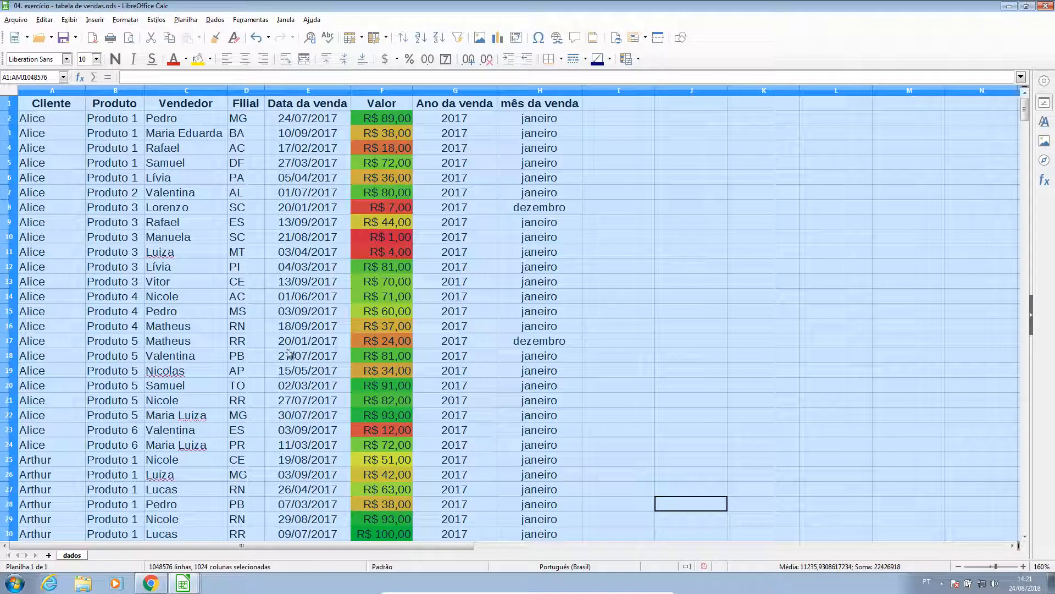
{"action": "left_click", "coordinate": [235, 358]}
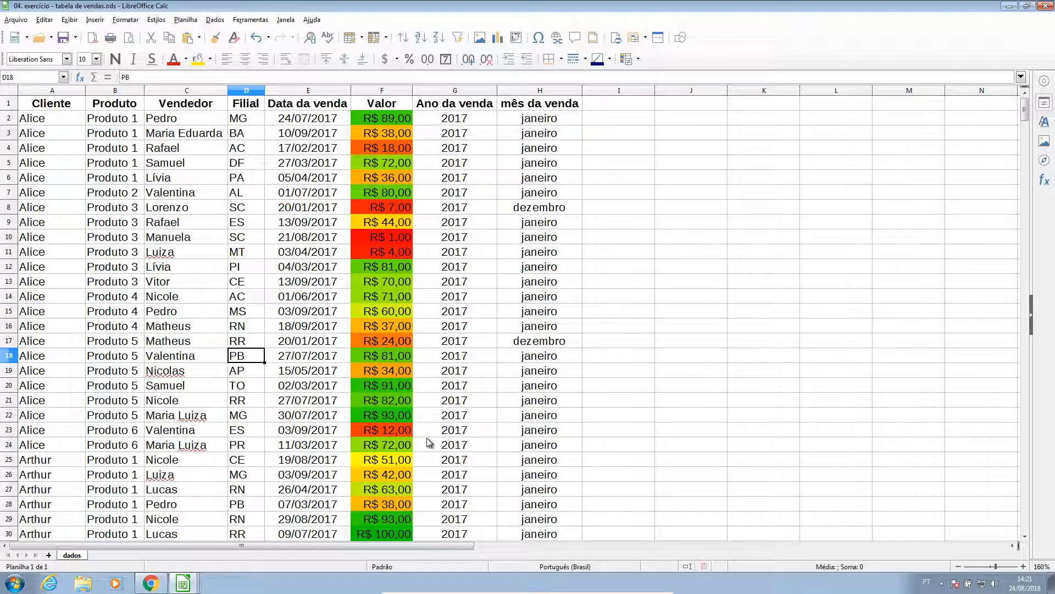
Switch to the PDF presentation in Chrome and read the slides on filtering tables with AutoFilter
{"action": "key", "text": "alt+Tab"}
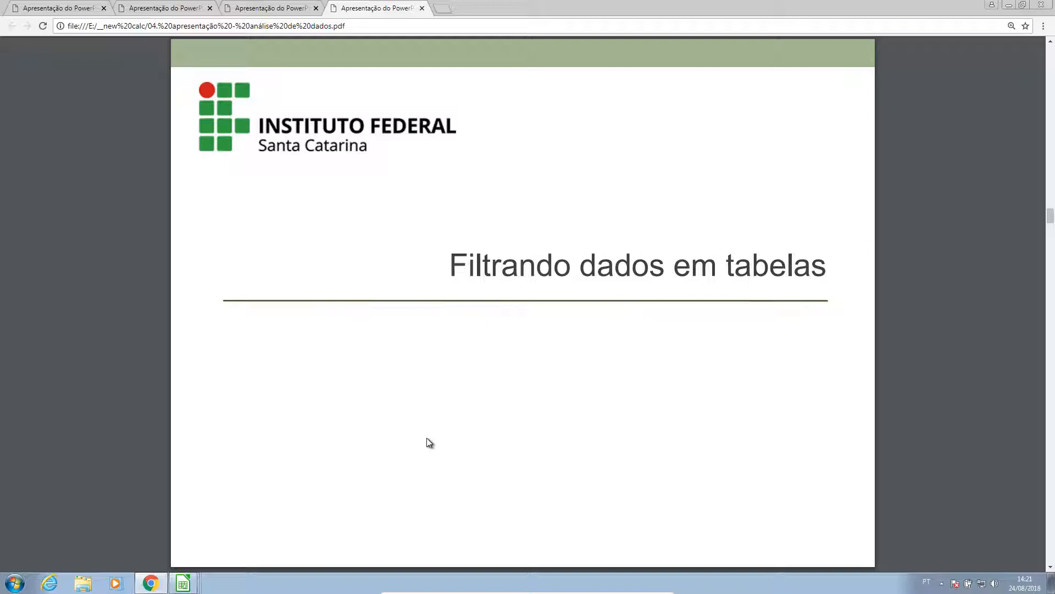
{"action": "key", "text": "Right"}
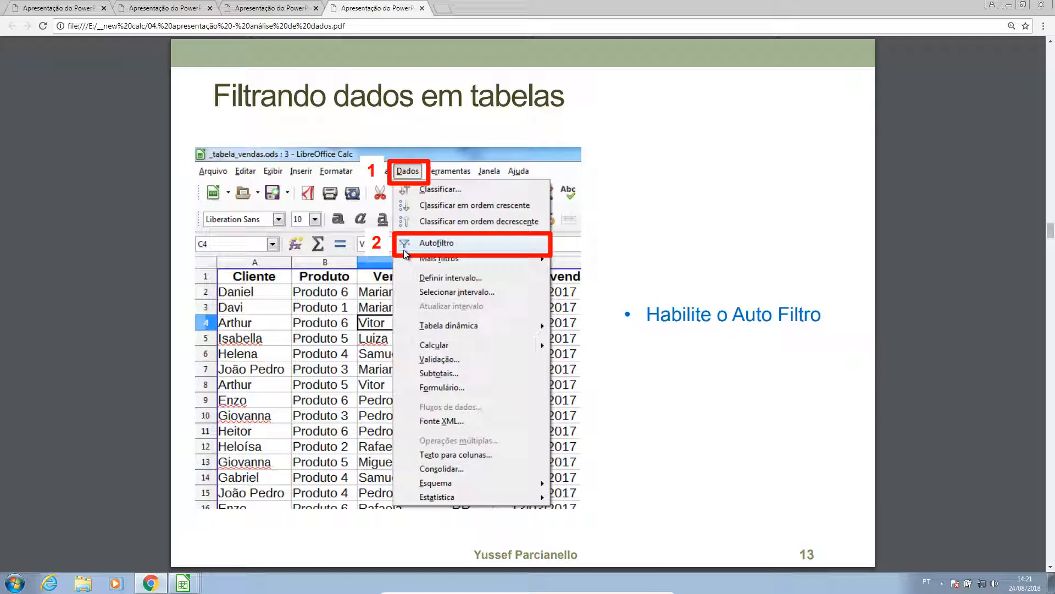
{"action": "key", "text": "Page_Down"}
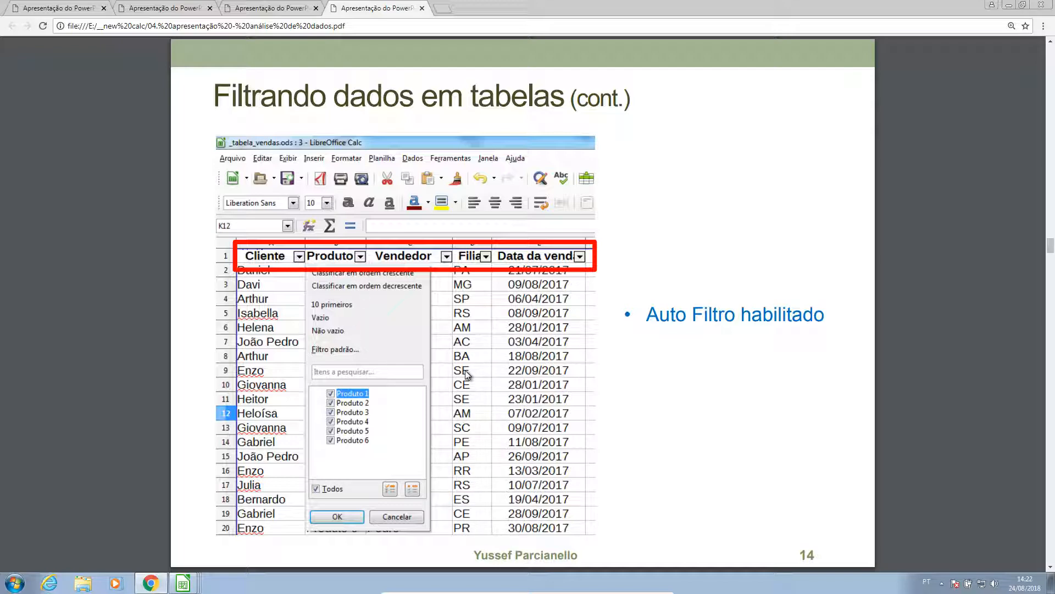
Switch to LibreOffice Calc and enable AutoFilter on the whole dados sheet
{"action": "key", "text": "alt+Tab"}
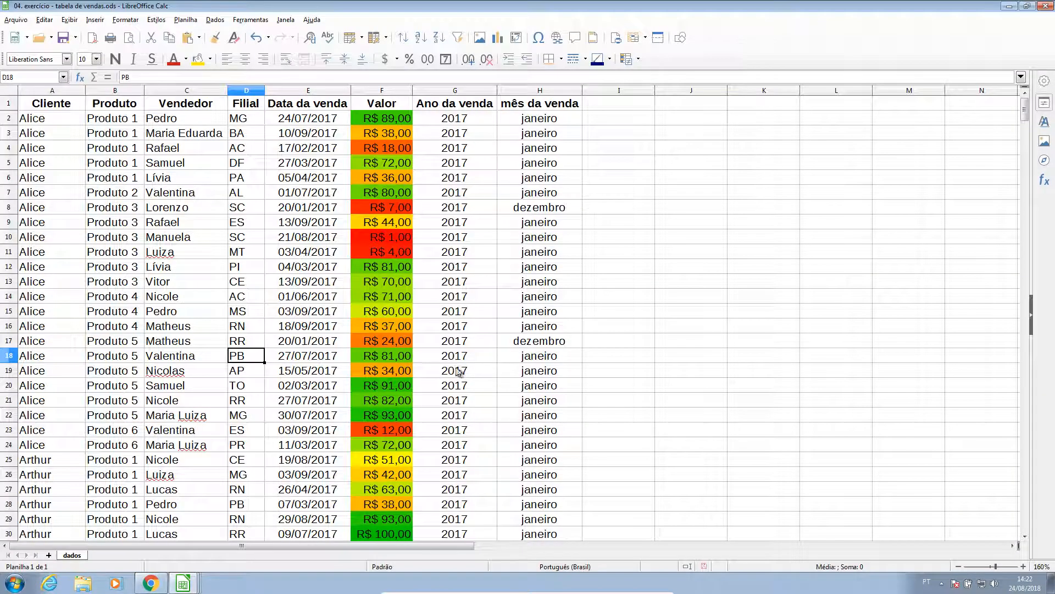
{"action": "left_click", "coordinate": [9, 91]}
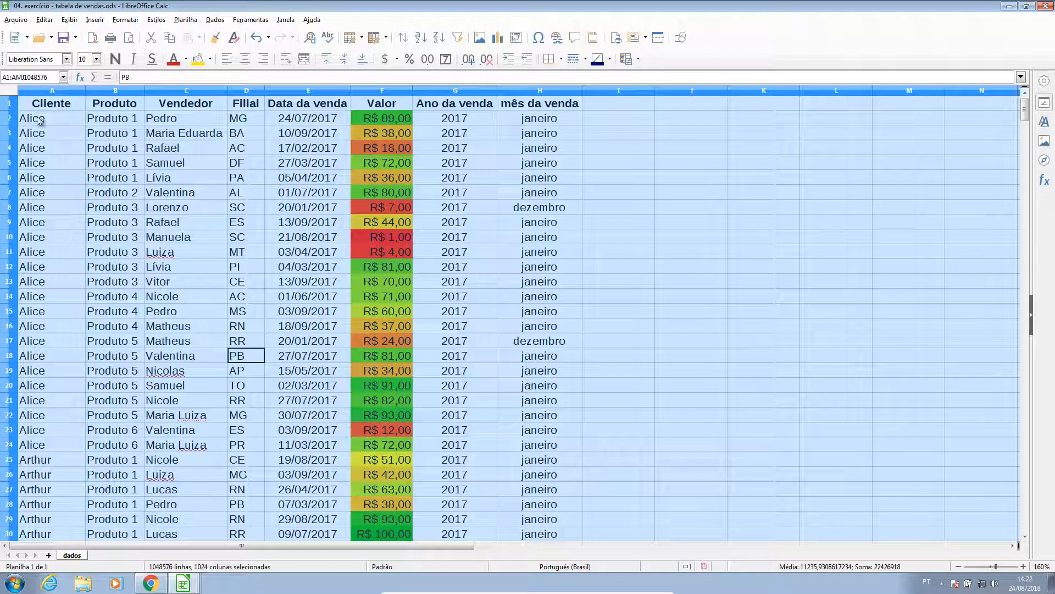
{"action": "left_click", "coordinate": [215, 20]}
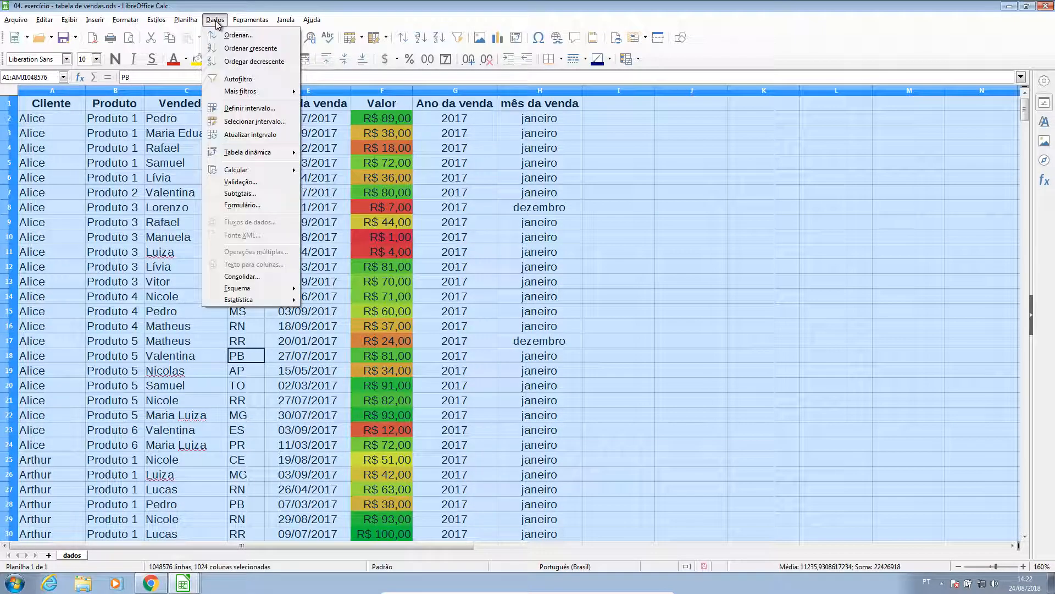
{"action": "left_click", "coordinate": [240, 79]}
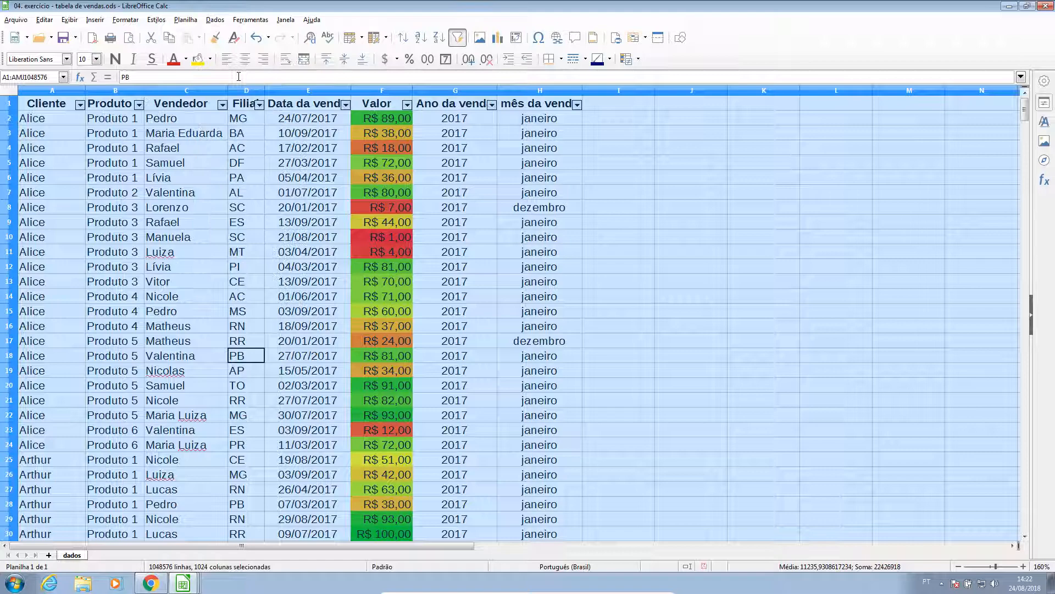
{"action": "left_click", "coordinate": [241, 148]}
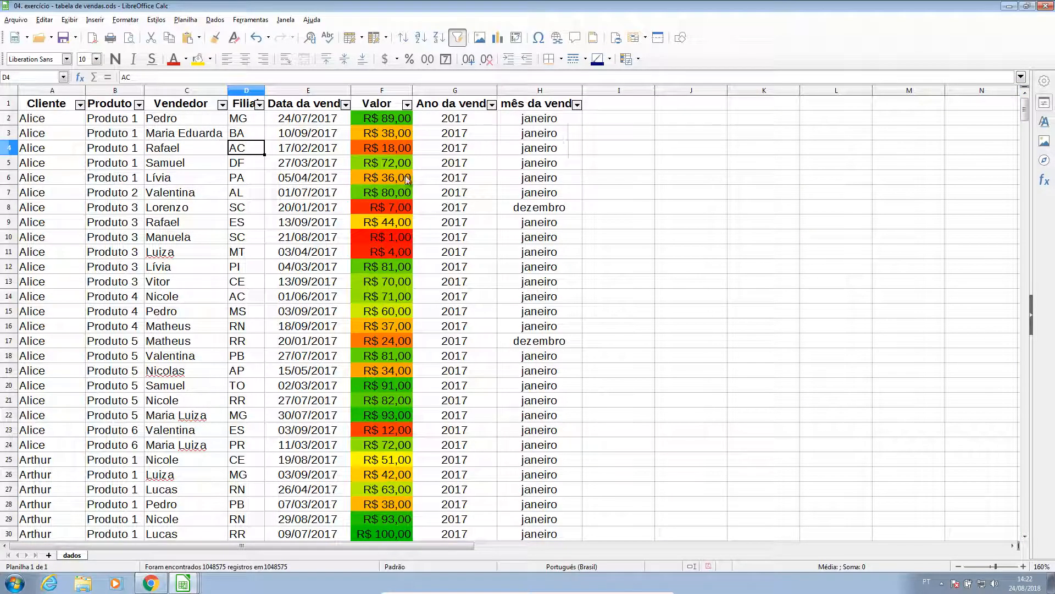
Filter the Filial column to show only SC
{"action": "left_click", "coordinate": [259, 104]}
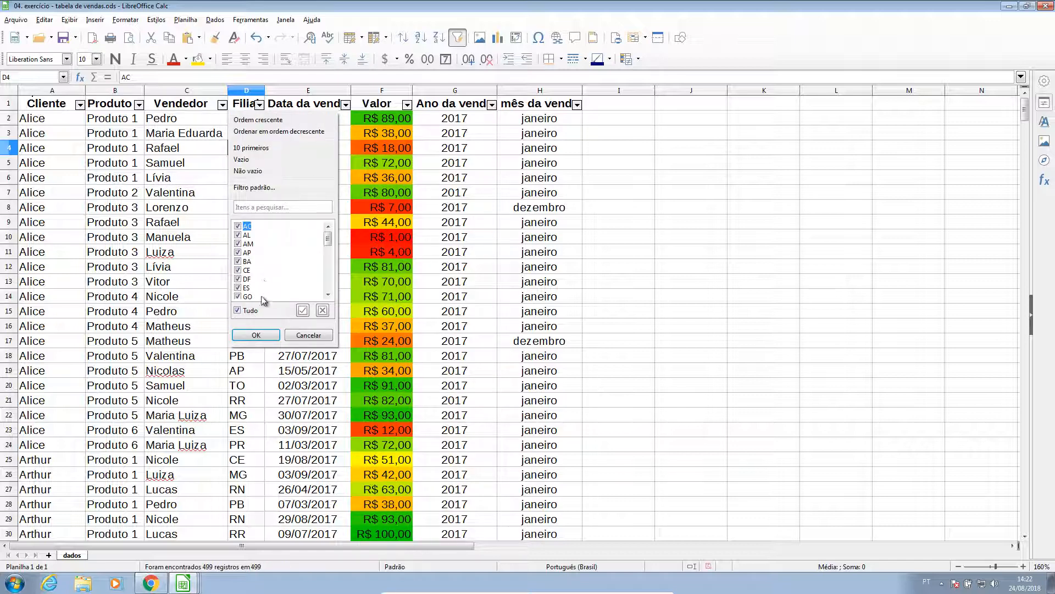
{"action": "left_click", "coordinate": [251, 311]}
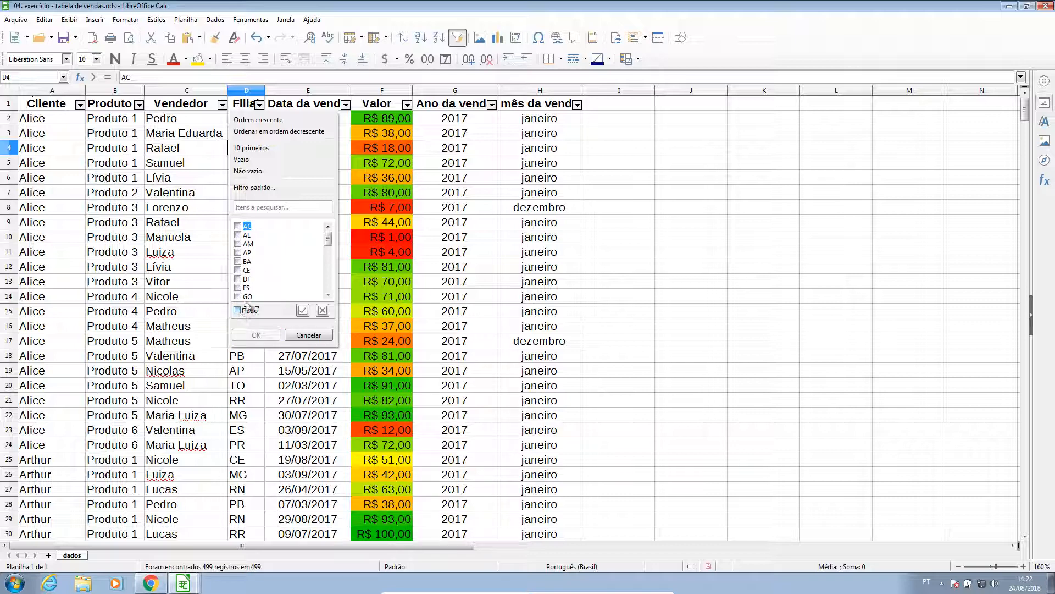
{"action": "scroll", "coordinate": [289, 263], "scroll_direction": "down", "scroll_amount": 5}
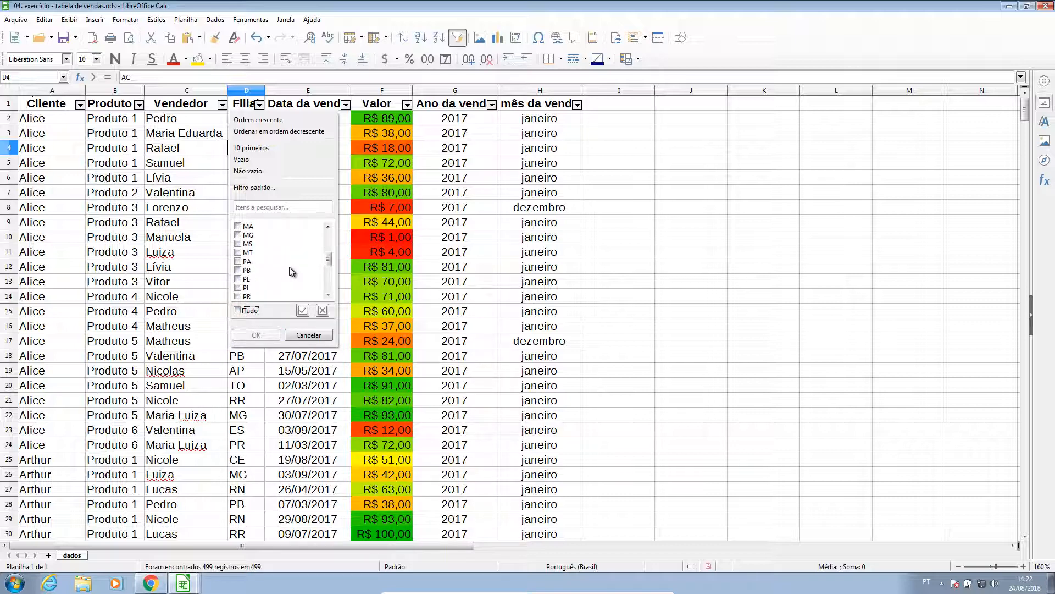
{"action": "scroll", "coordinate": [291, 270], "scroll_direction": "down", "scroll_amount": 1}
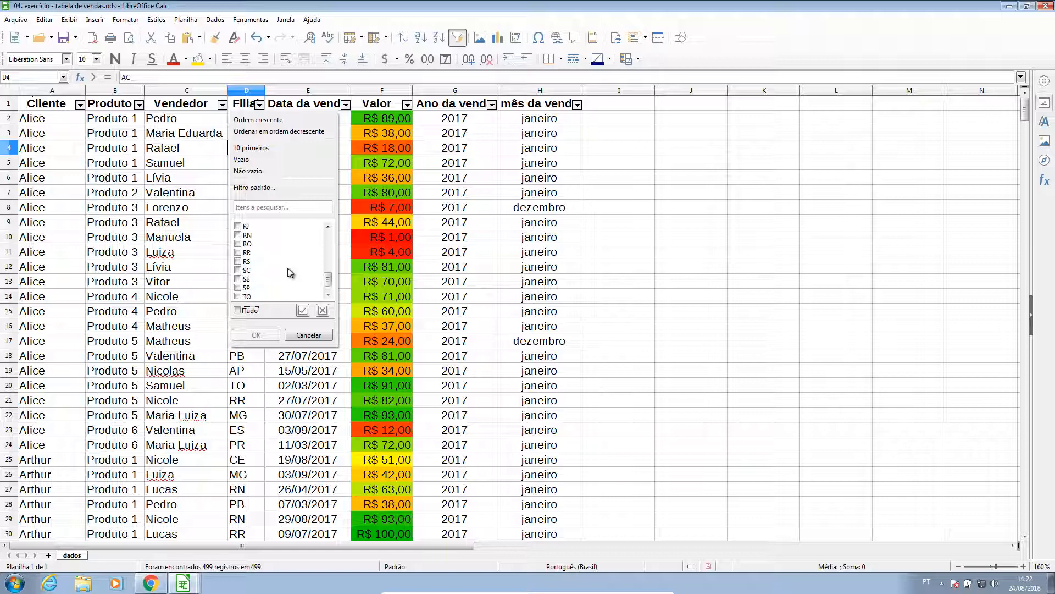
{"action": "left_click", "coordinate": [241, 270]}
{"action": "left_click", "coordinate": [254, 335]}
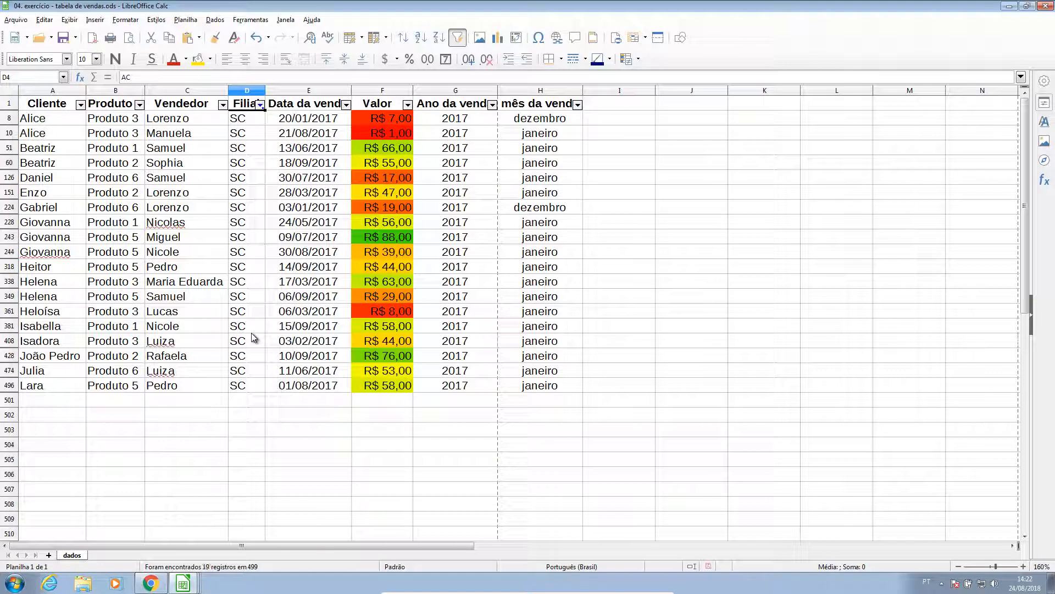
{"action": "left_click", "coordinate": [245, 325]}
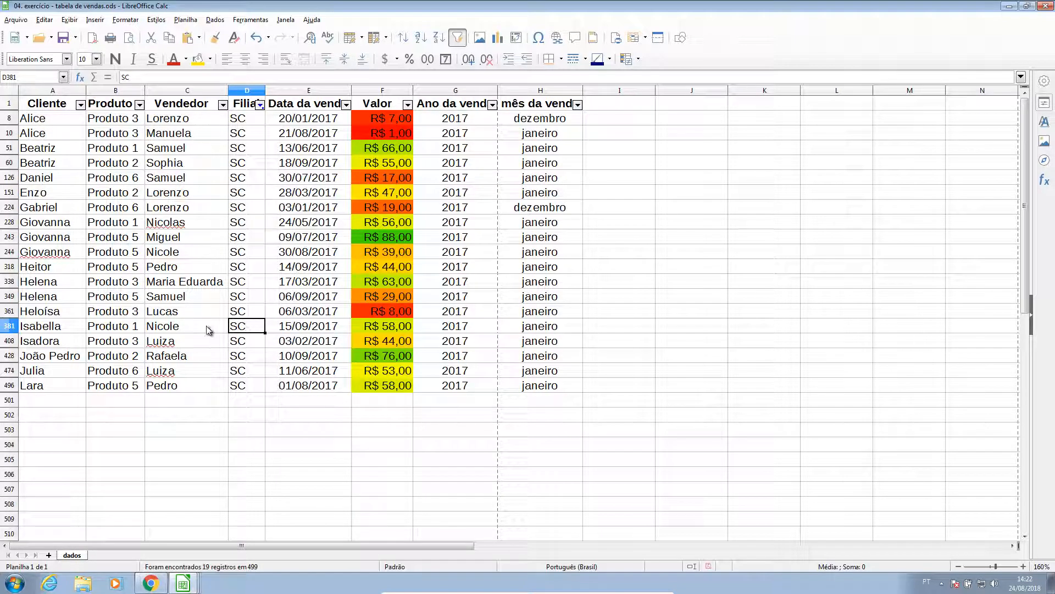
Filter the Produto column to show only Produto 2
{"action": "left_click", "coordinate": [139, 104]}
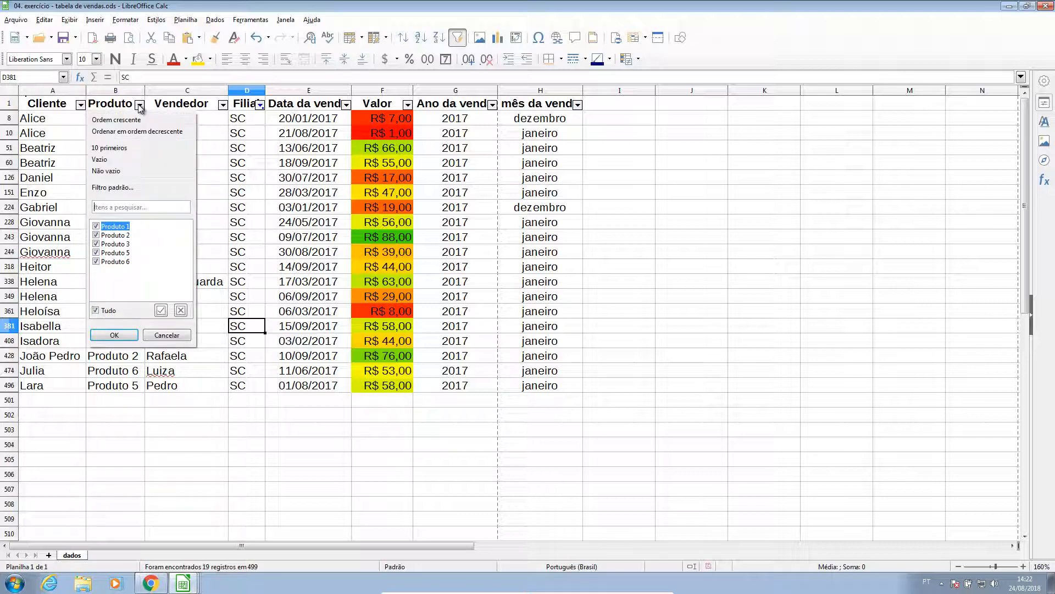
{"action": "left_click", "coordinate": [96, 310]}
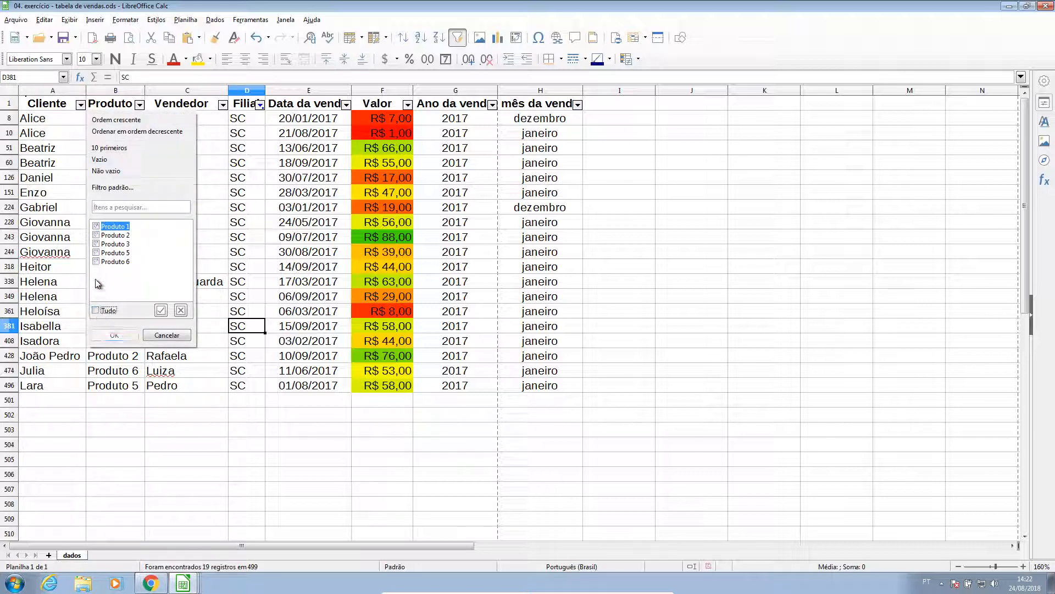
{"action": "left_click", "coordinate": [96, 234]}
{"action": "left_click", "coordinate": [113, 335]}
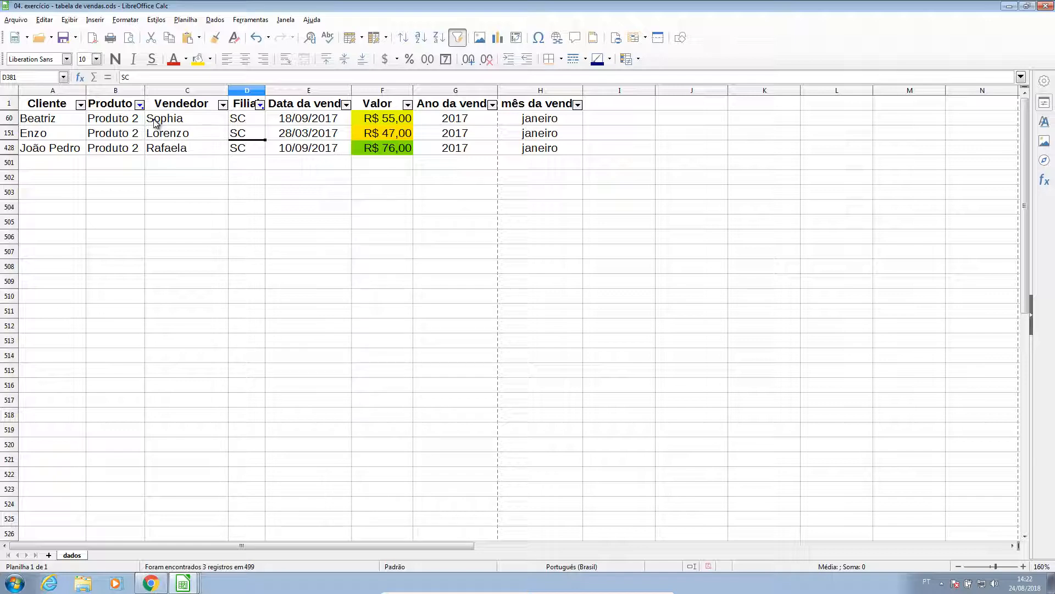
Sort the table by Vendedor in ascending order using the column's AutoFilter
{"action": "left_click", "coordinate": [222, 104]}
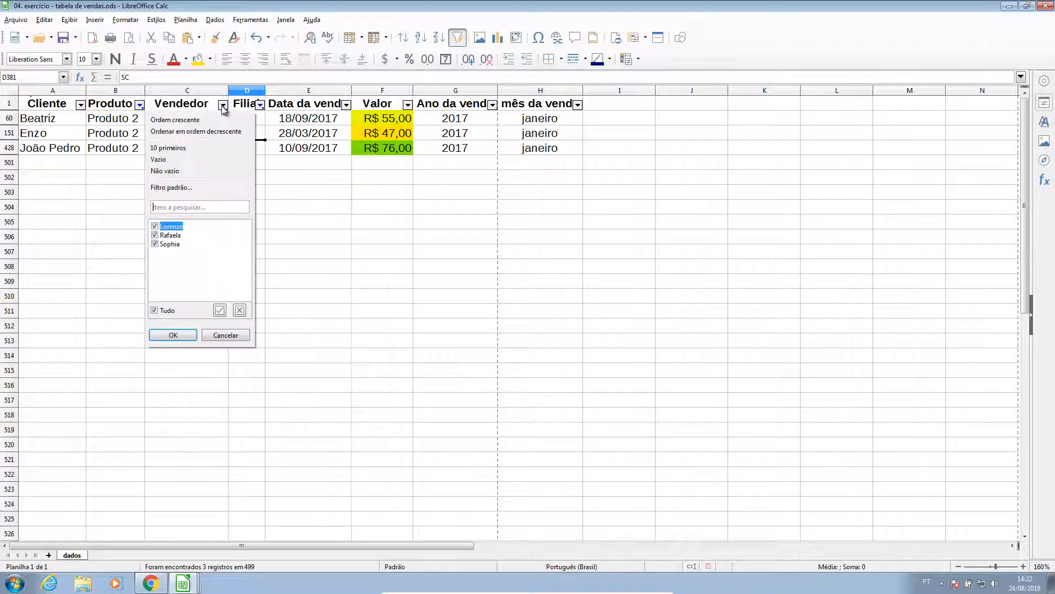
{"action": "left_click", "coordinate": [196, 119]}
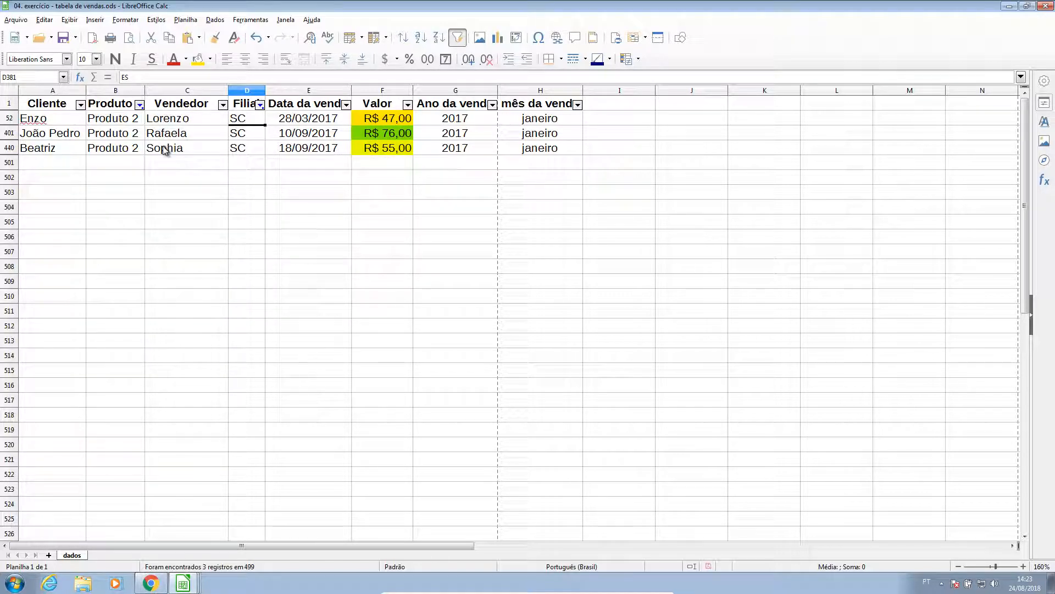
{"action": "left_click", "coordinate": [231, 183]}
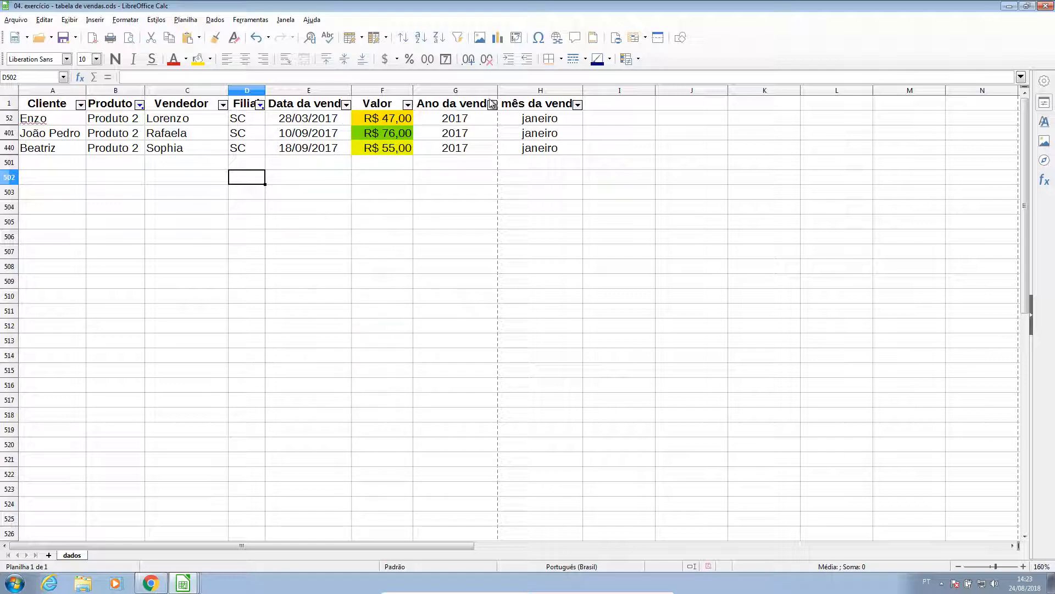
Clear the Filial and Produto filters by including all of their values again
{"action": "left_click", "coordinate": [259, 104]}
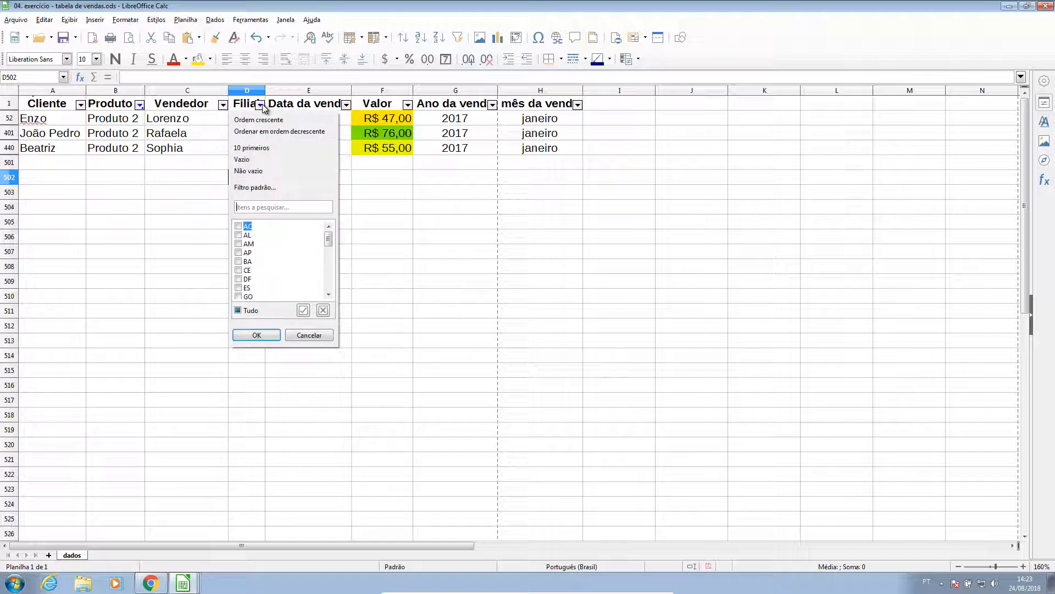
{"action": "left_click", "coordinate": [239, 310]}
{"action": "left_click", "coordinate": [256, 335]}
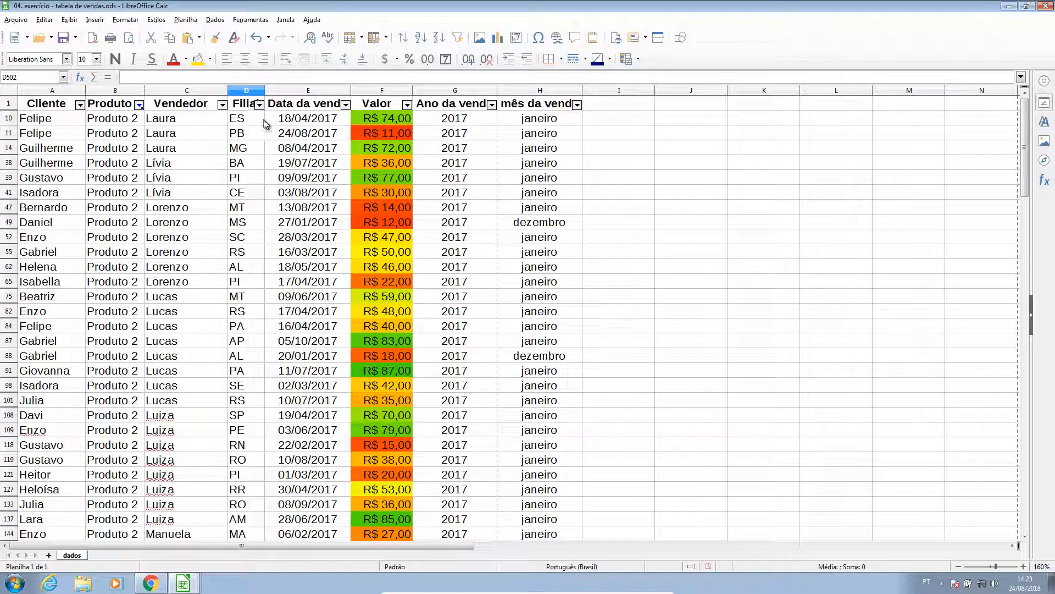
{"action": "left_click", "coordinate": [139, 104]}
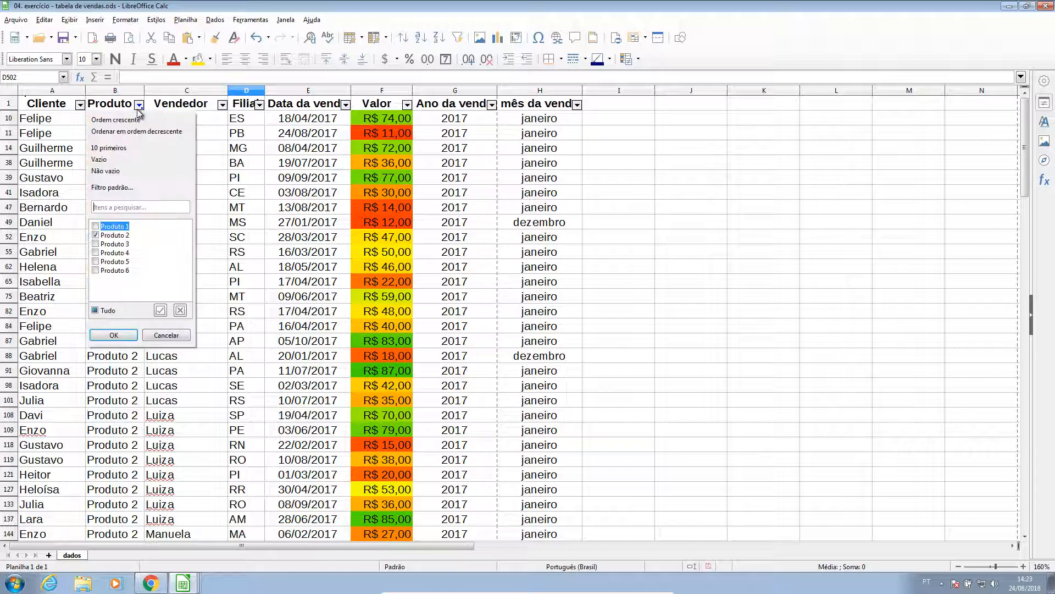
{"action": "left_click", "coordinate": [103, 311]}
{"action": "left_click", "coordinate": [114, 335]}
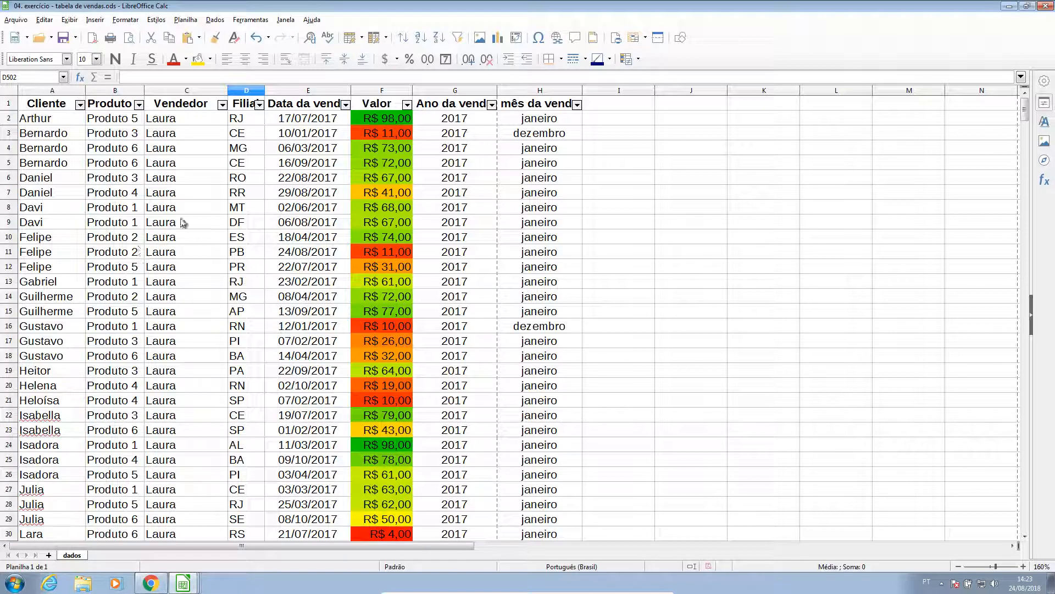
{"action": "left_click", "coordinate": [149, 222]}
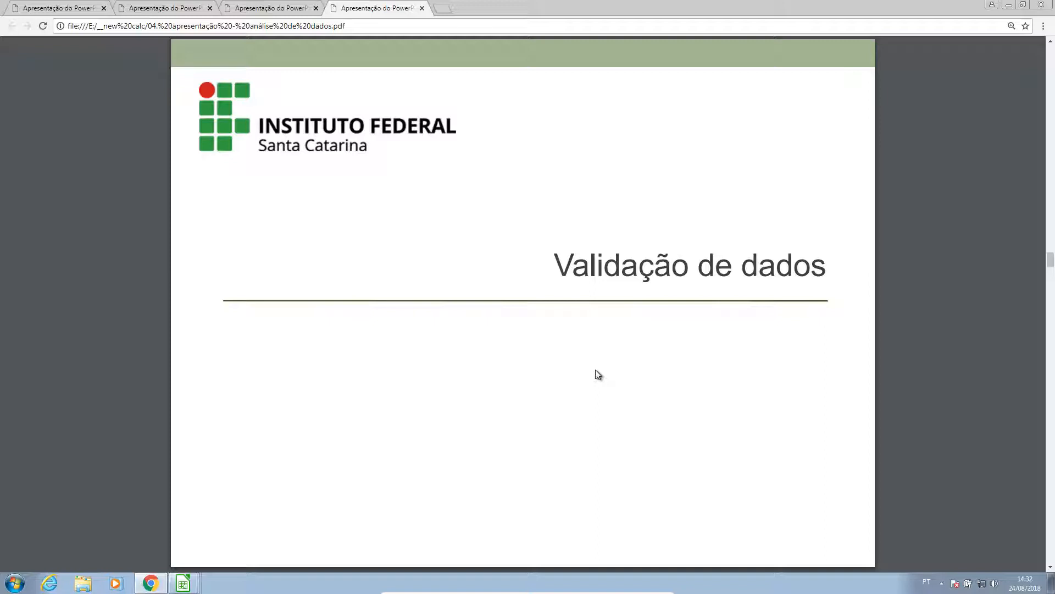
Read the PDF slides on data validation, from defining source lists to setting up the Vendedor selection list
{"action": "key", "text": "Right"}
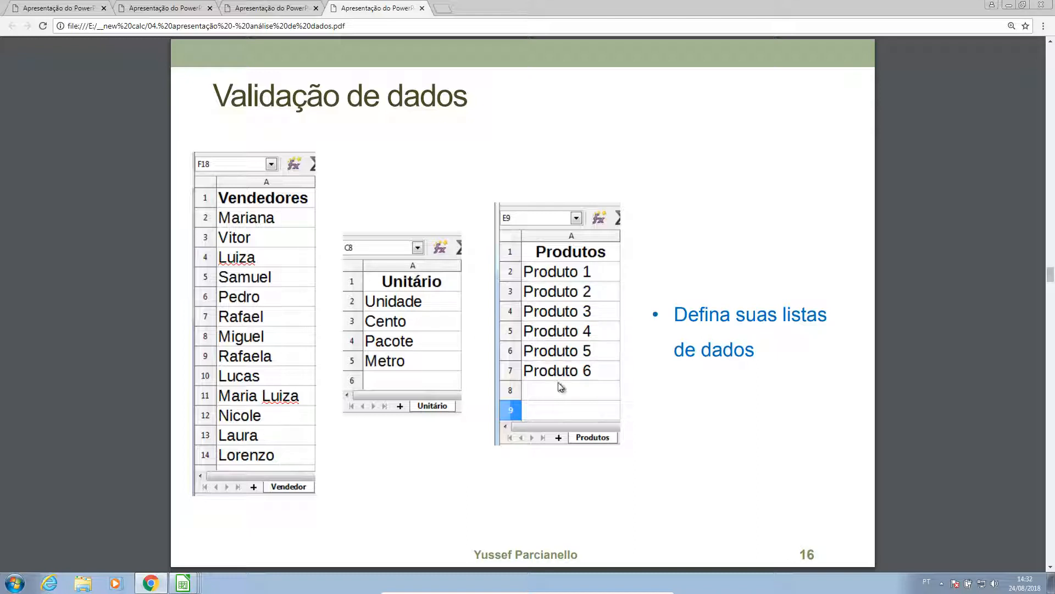
{"action": "key", "text": "Right"}
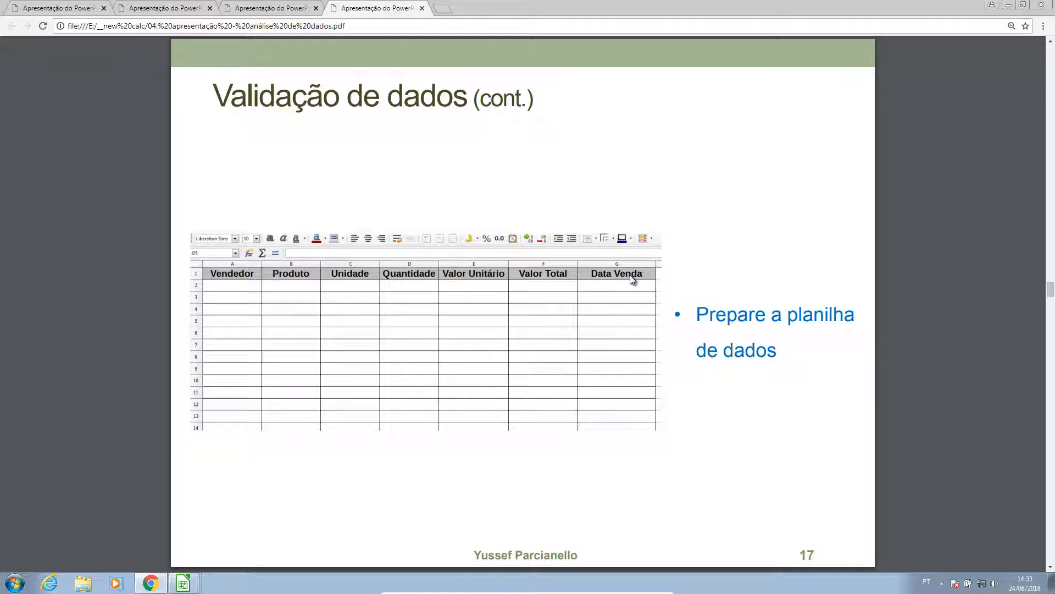
{"action": "key", "text": "Right"}
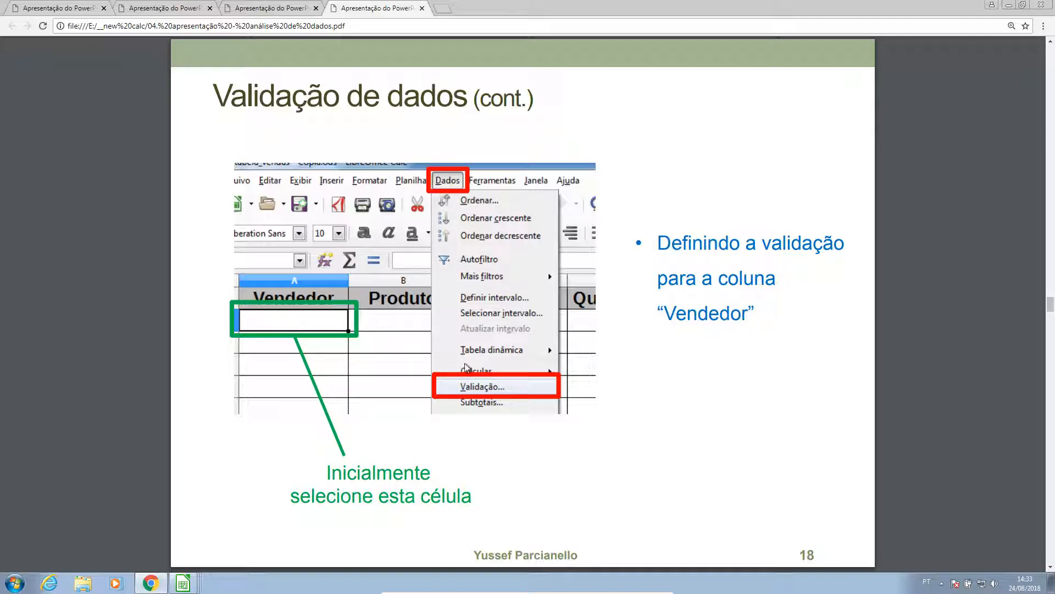
{"action": "key", "text": "Right"}
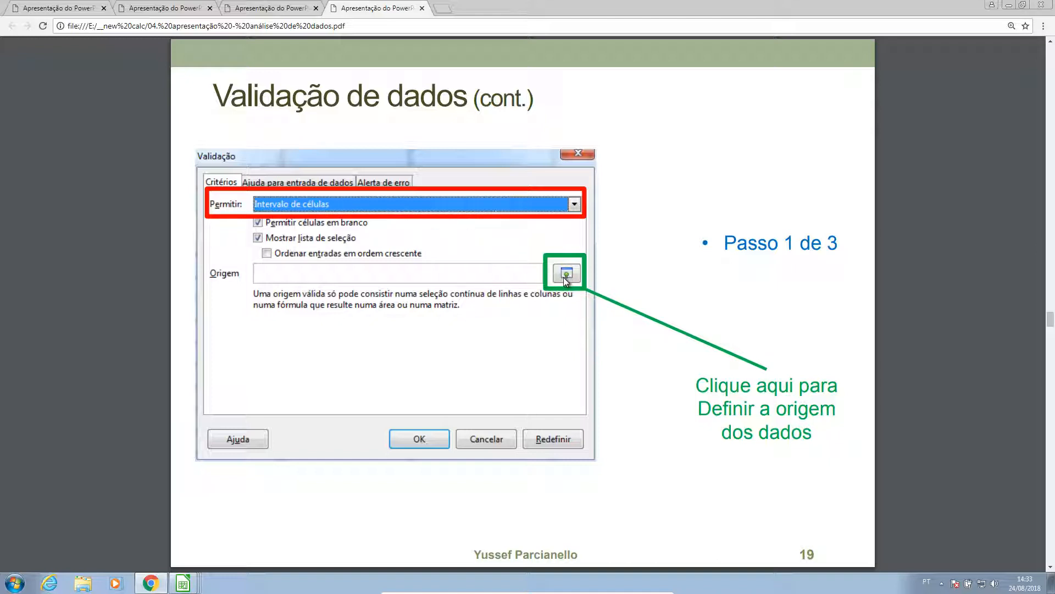
{"action": "key", "text": "Right"}
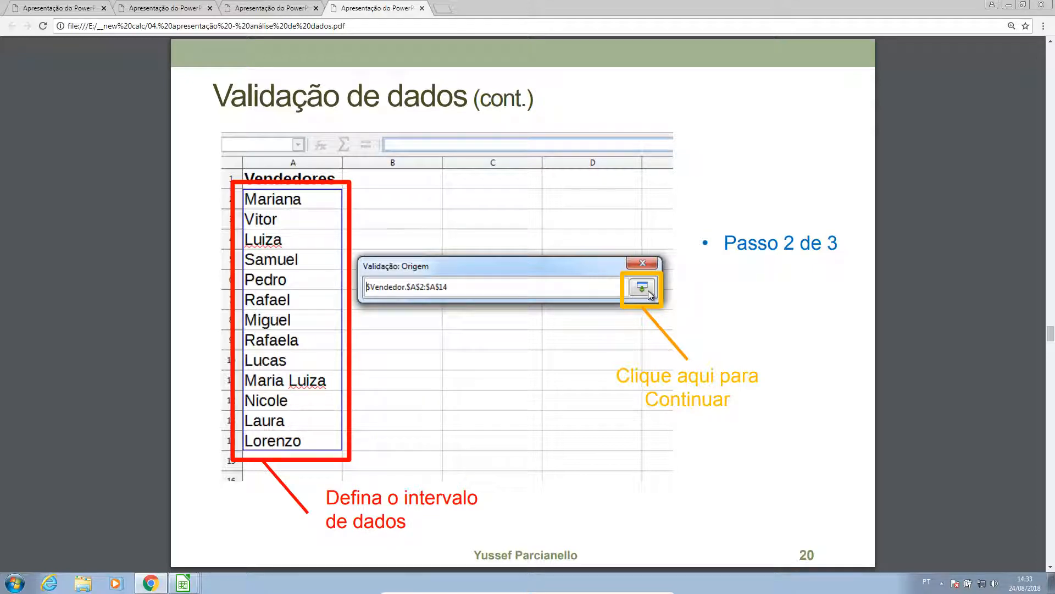
{"action": "key", "text": "Page_Down"}
{"action": "key", "text": "Page_Down"}
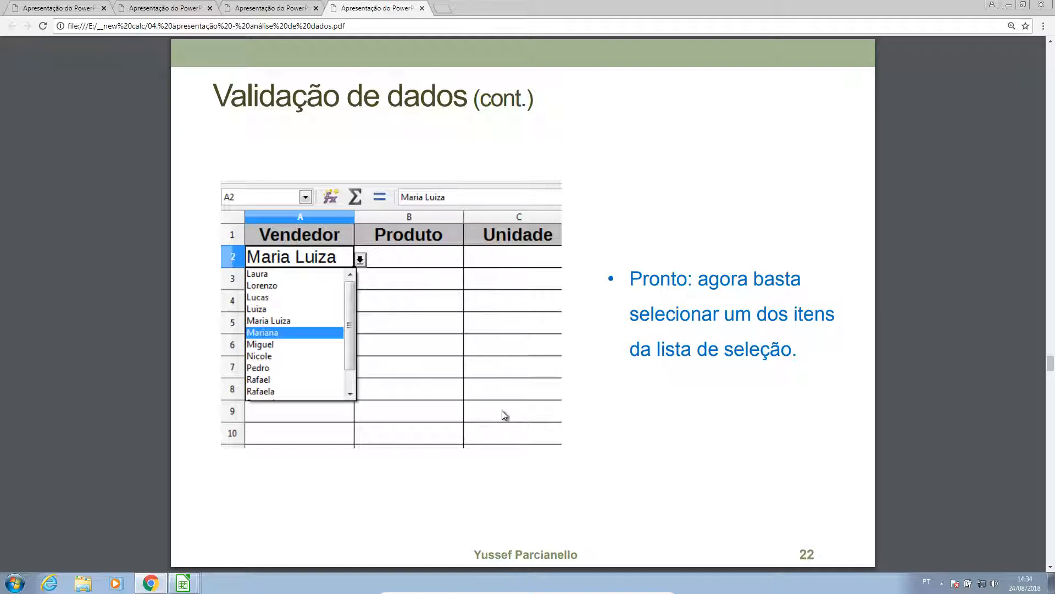
Read the slides on extending the validated Vendedor cell with the format paintbrush and applying lists to the Produto and Unidade columns
{"action": "key", "text": "Right"}
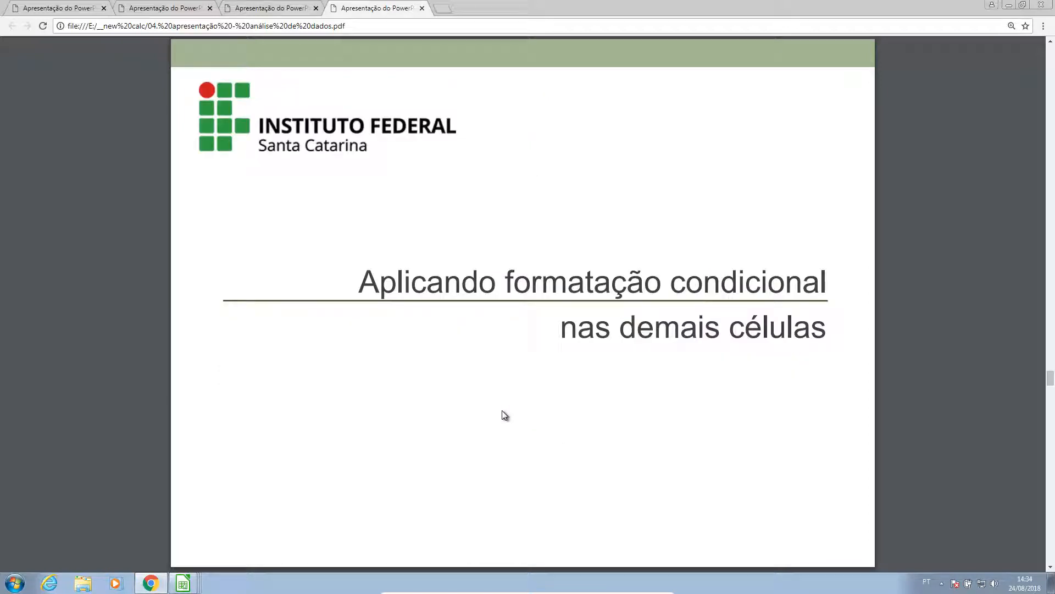
{"action": "key", "text": "Page_Down"}
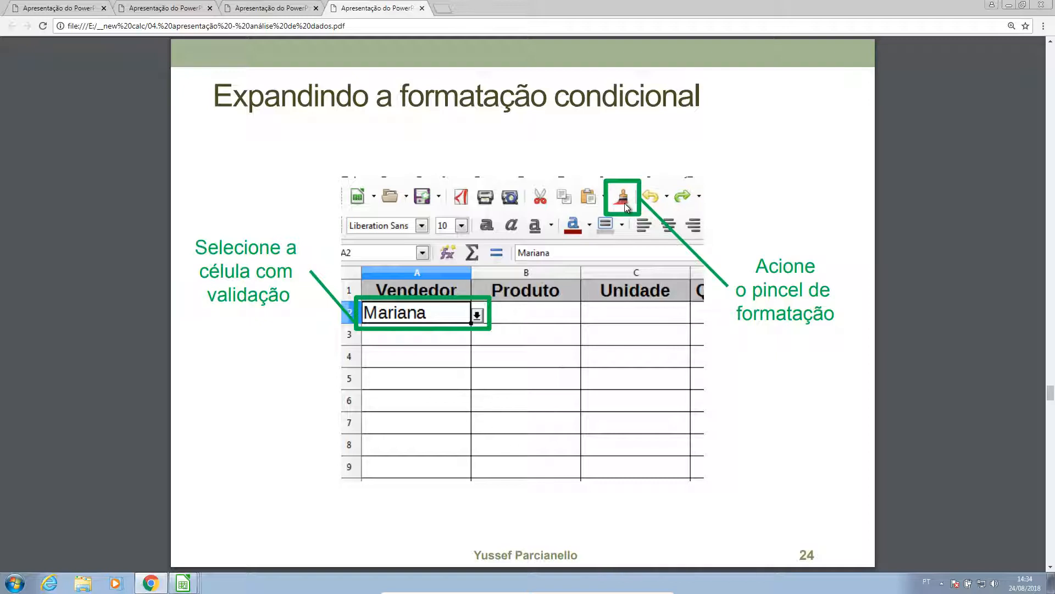
{"action": "key", "text": "Right"}
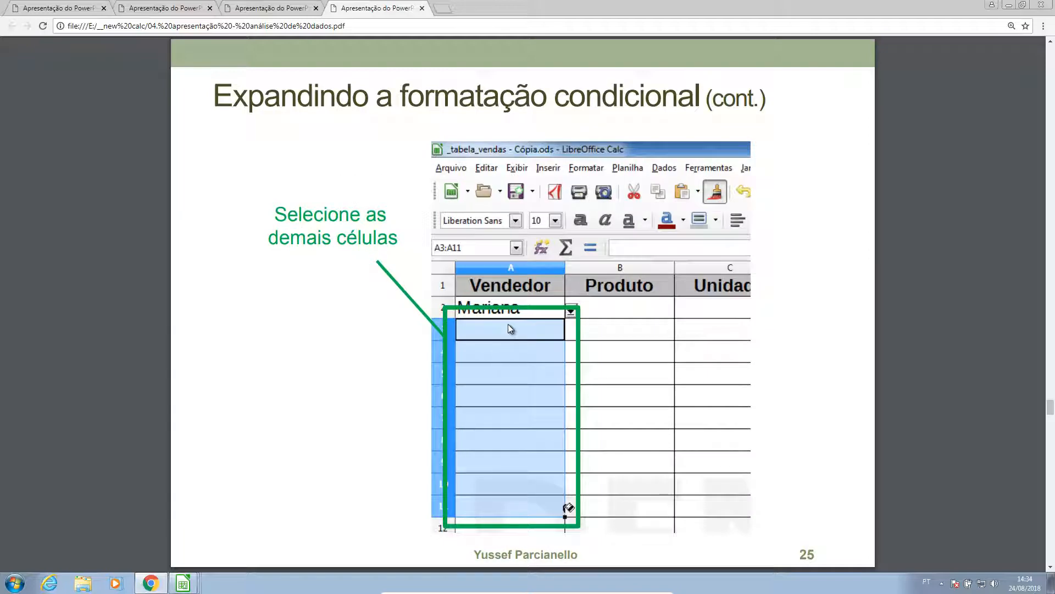
{"action": "key", "text": "Right"}
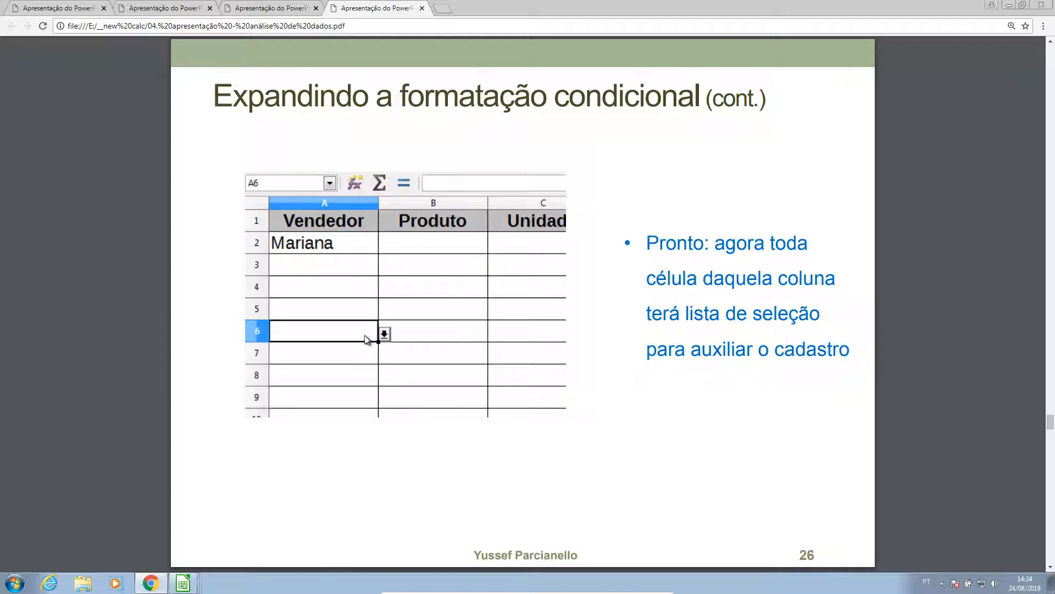
{"action": "key", "text": "Right"}
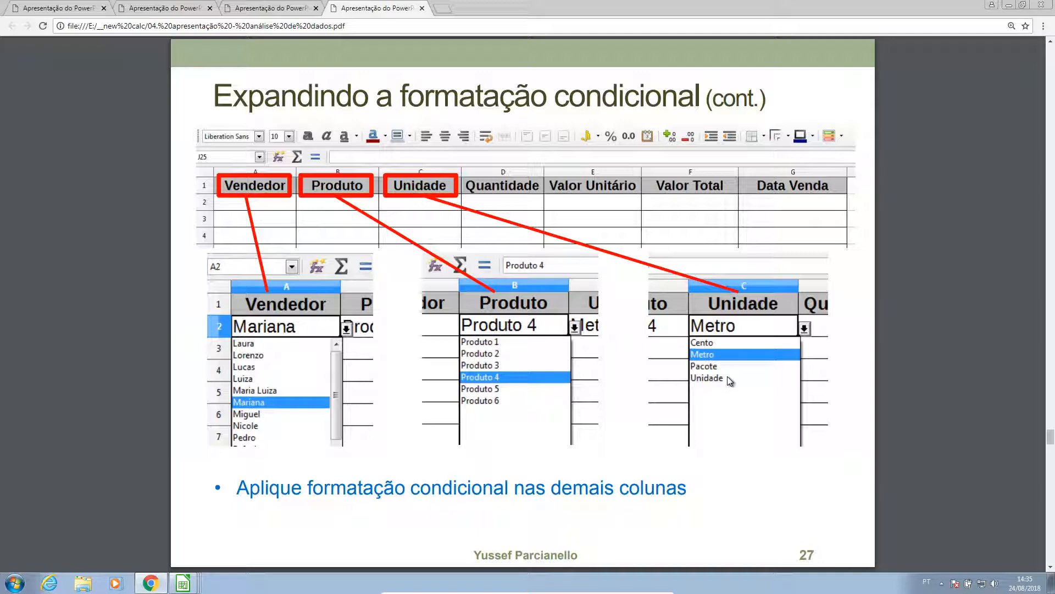
Return to LibreOffice Calc and examine the Vendedor and Produto lists on the form cond - lista sheet
{"action": "key", "text": "alt+Tab"}
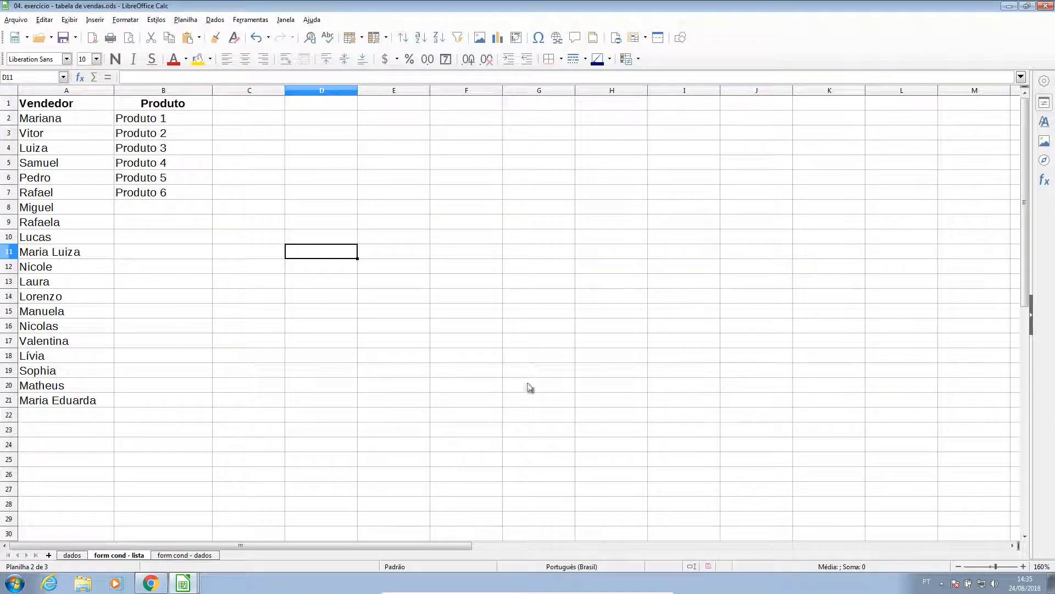
{"action": "left_click", "coordinate": [297, 403]}
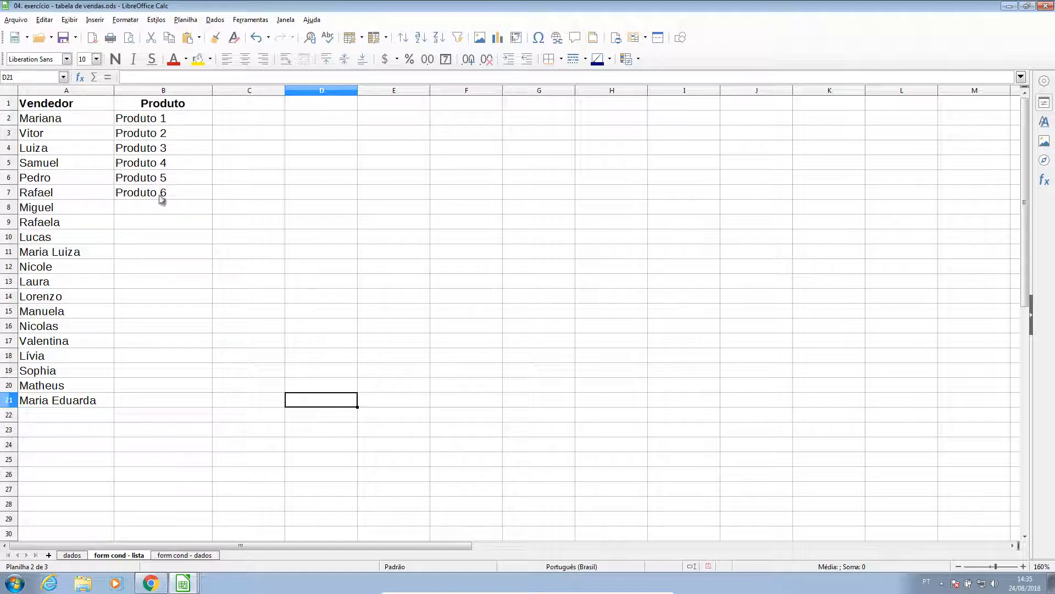
On the form cond - dados sheet, start a data validation for cell A2 that allows a cell range (Intervalo de células)
{"action": "left_click", "coordinate": [196, 555]}
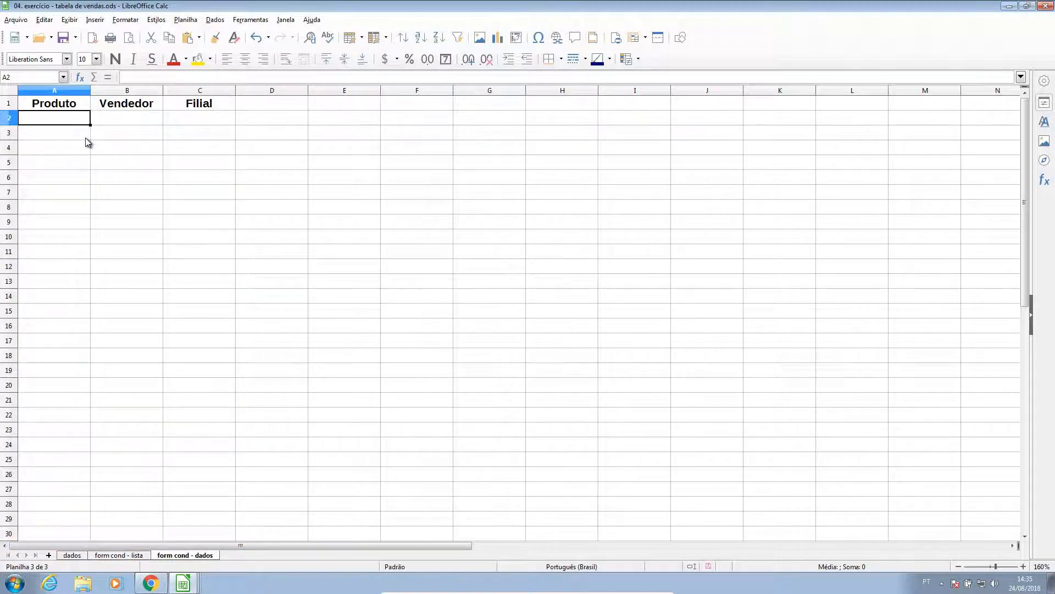
{"action": "left_click", "coordinate": [71, 163]}
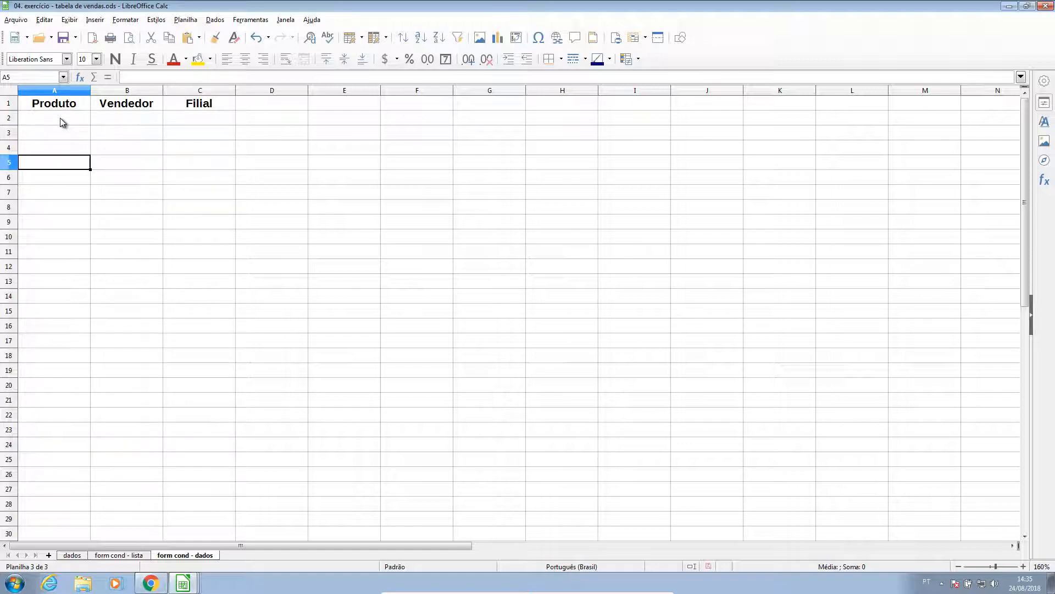
{"action": "left_click", "coordinate": [61, 118]}
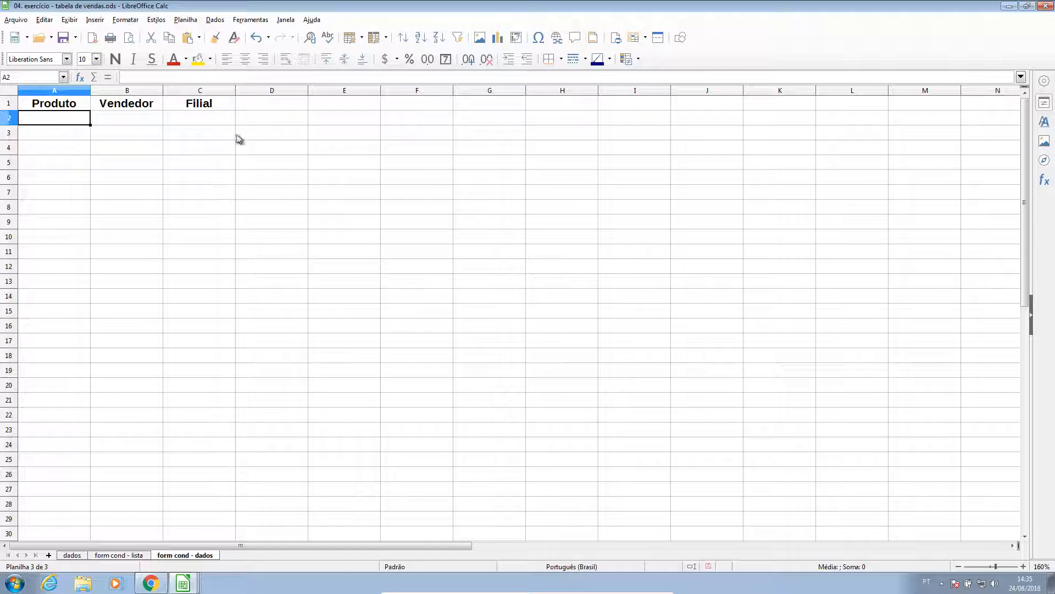
{"action": "left_click", "coordinate": [215, 20]}
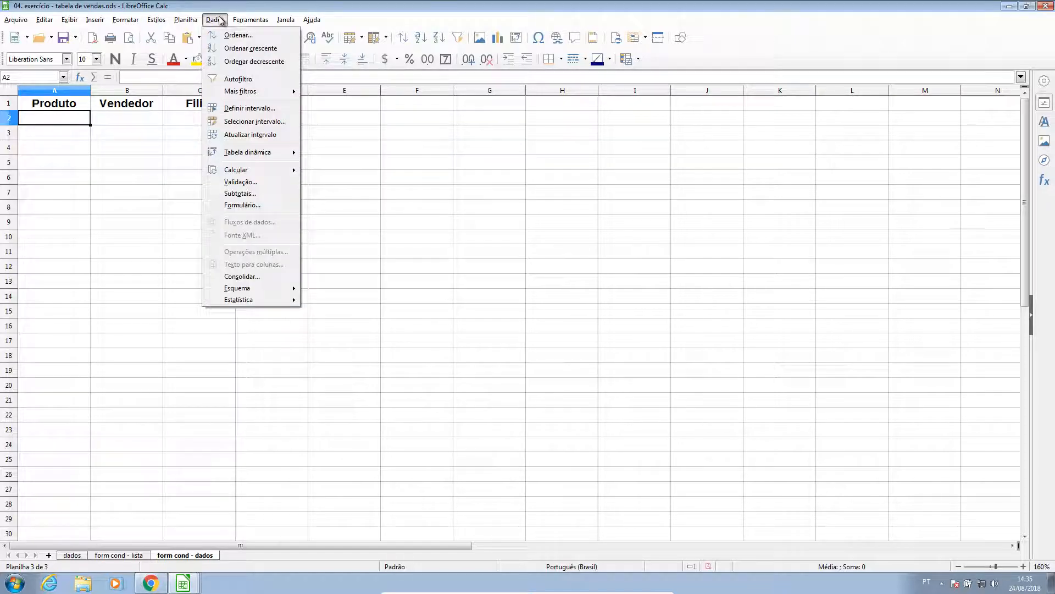
{"action": "left_click", "coordinate": [242, 182]}
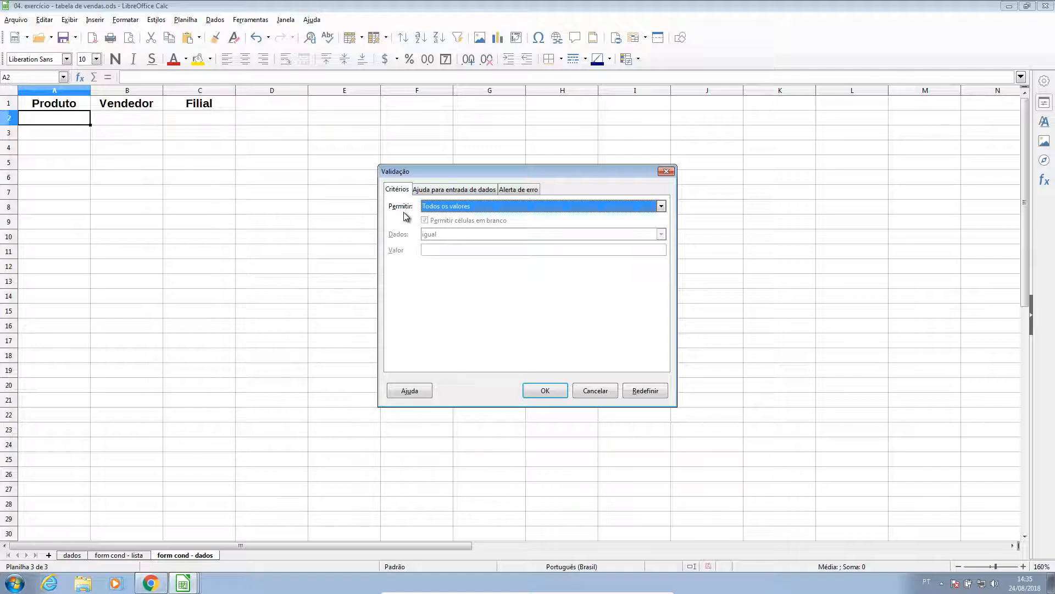
{"action": "left_click", "coordinate": [473, 208]}
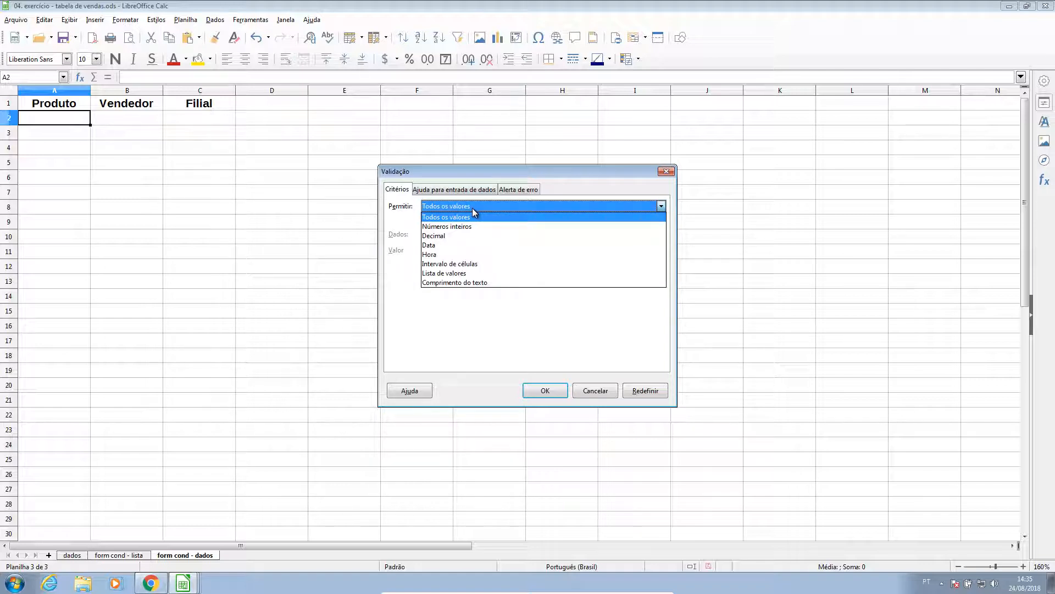
{"action": "left_click", "coordinate": [478, 264]}
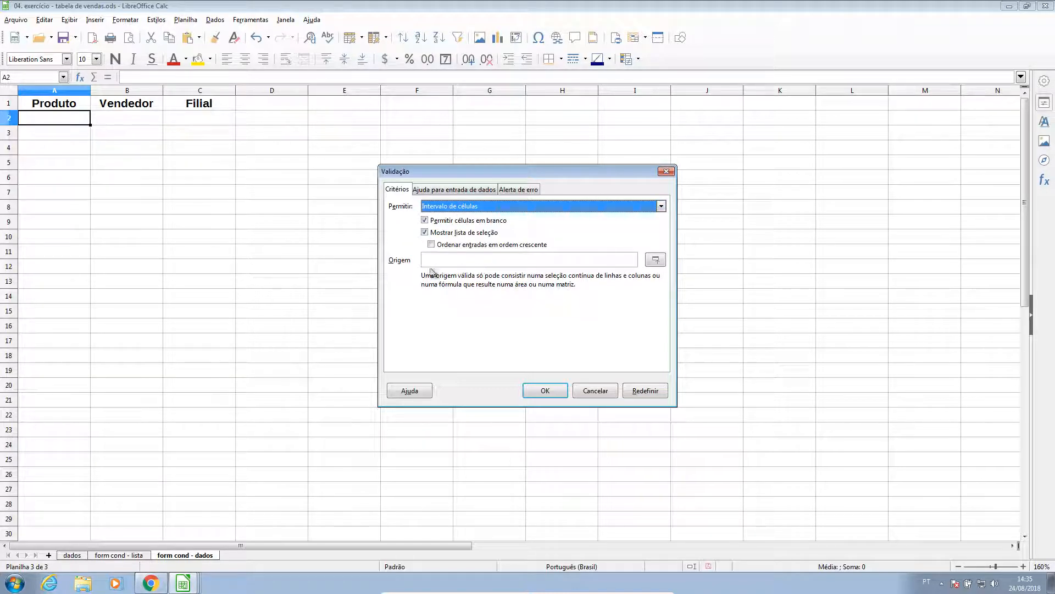
Use cells B2:B7 of the form cond - lista sheet as the source of the A2 validation and apply it
{"action": "left_click", "coordinate": [657, 261]}
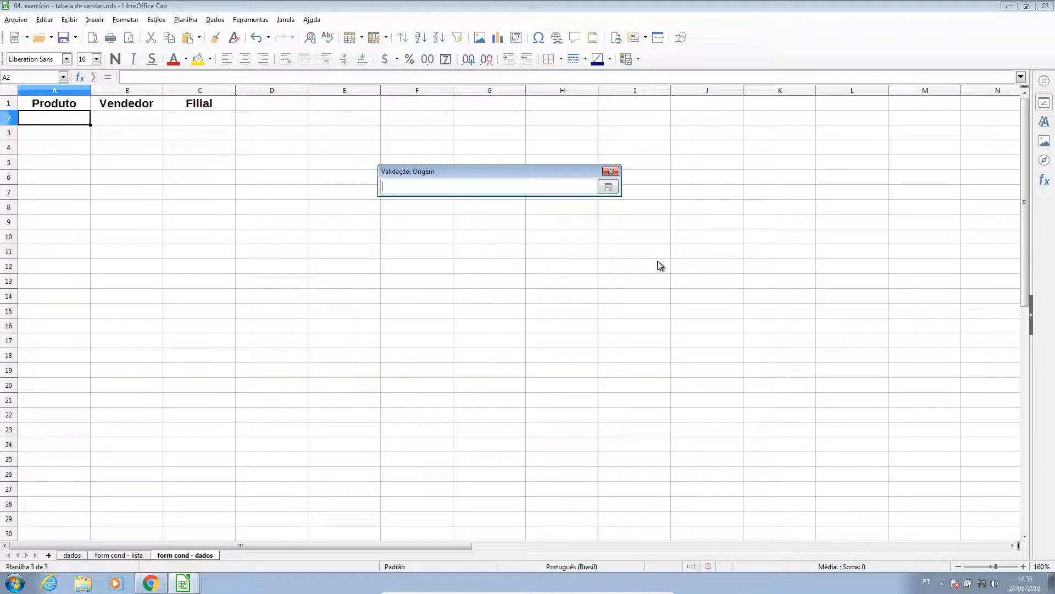
{"action": "left_click", "coordinate": [106, 553]}
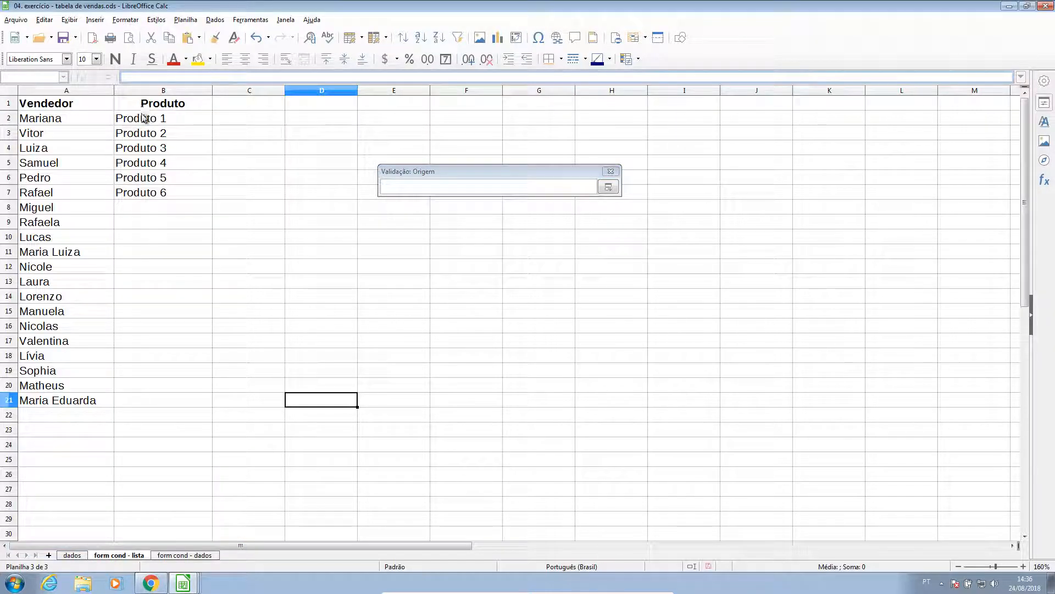
{"action": "left_click_drag", "start_coordinate": [144, 117], "coordinate": [155, 202]}
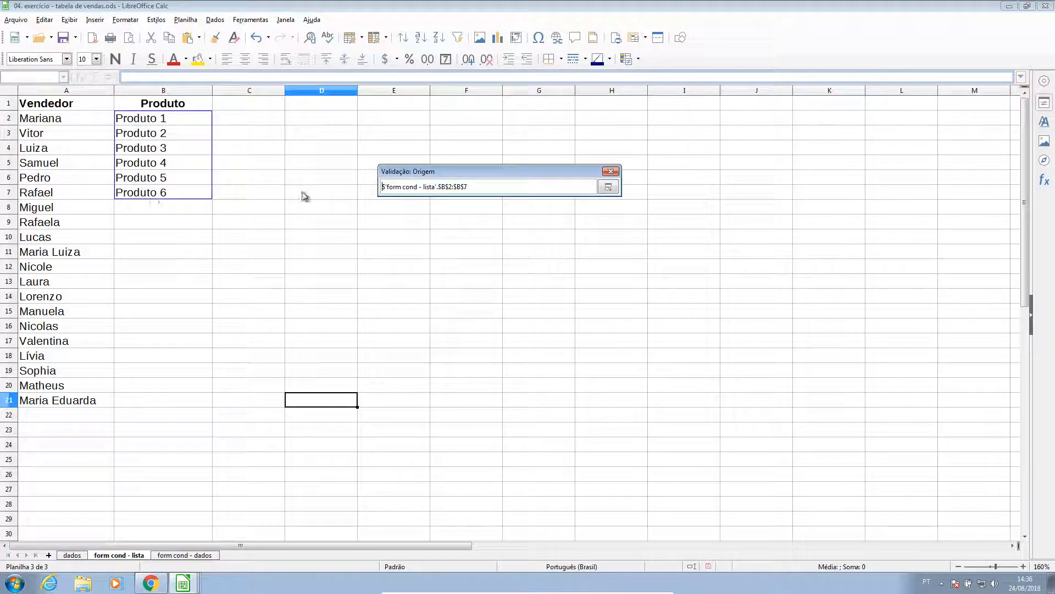
{"action": "left_click", "coordinate": [608, 187]}
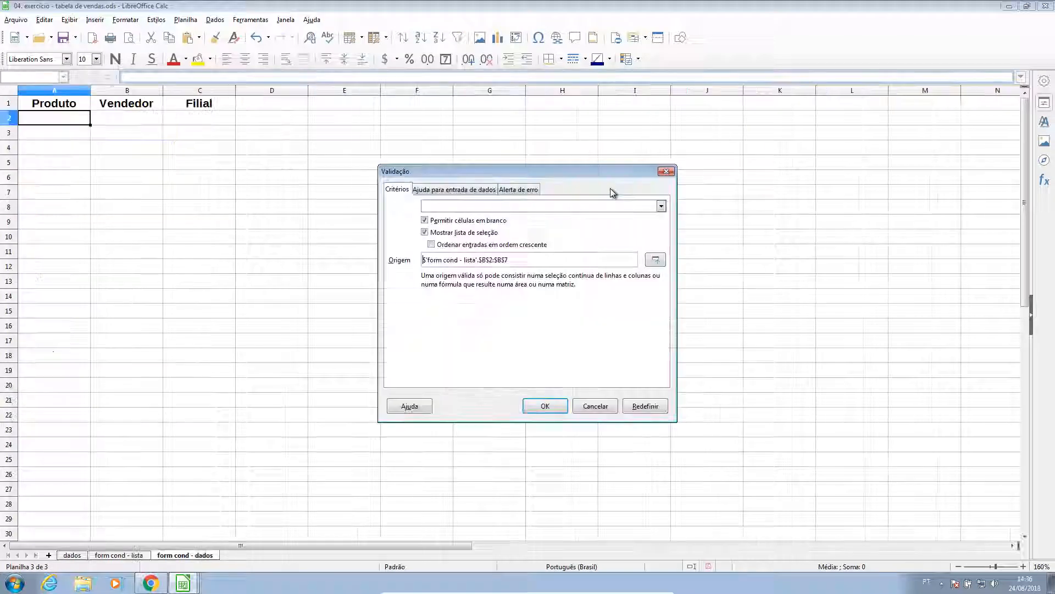
{"action": "left_click", "coordinate": [557, 407]}
Fill cell A2 with Produto 4 from its selection list
{"action": "left_click", "coordinate": [238, 283]}
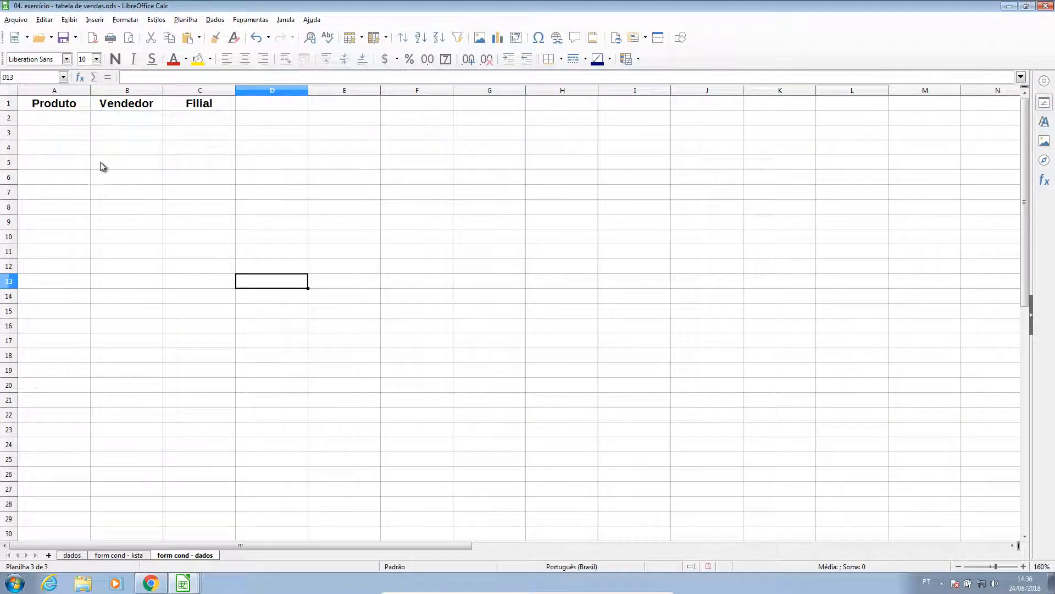
{"action": "left_click", "coordinate": [75, 123]}
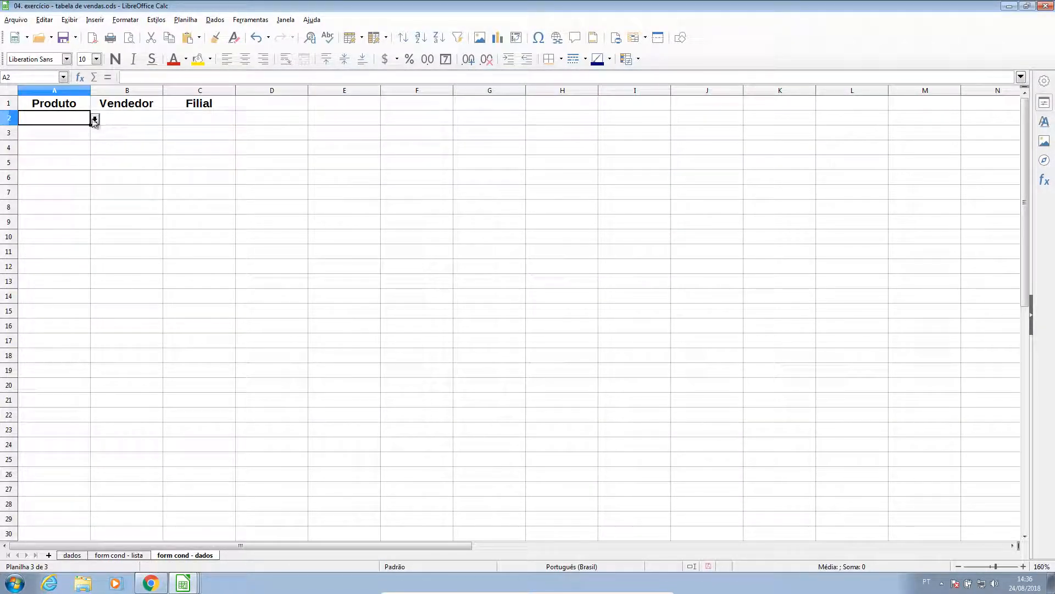
{"action": "left_click", "coordinate": [95, 119]}
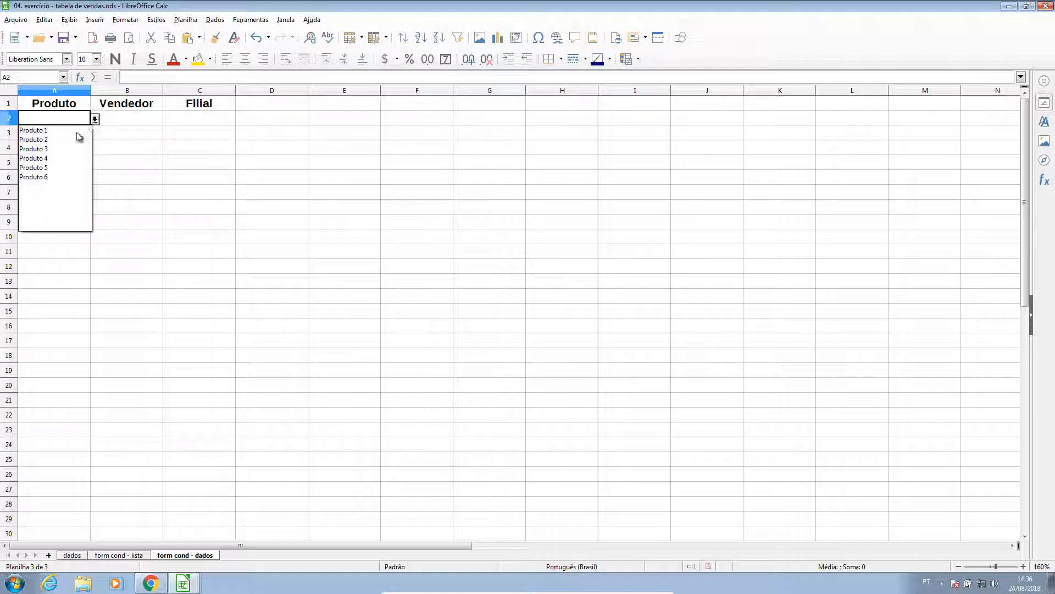
{"action": "left_click", "coordinate": [48, 159]}
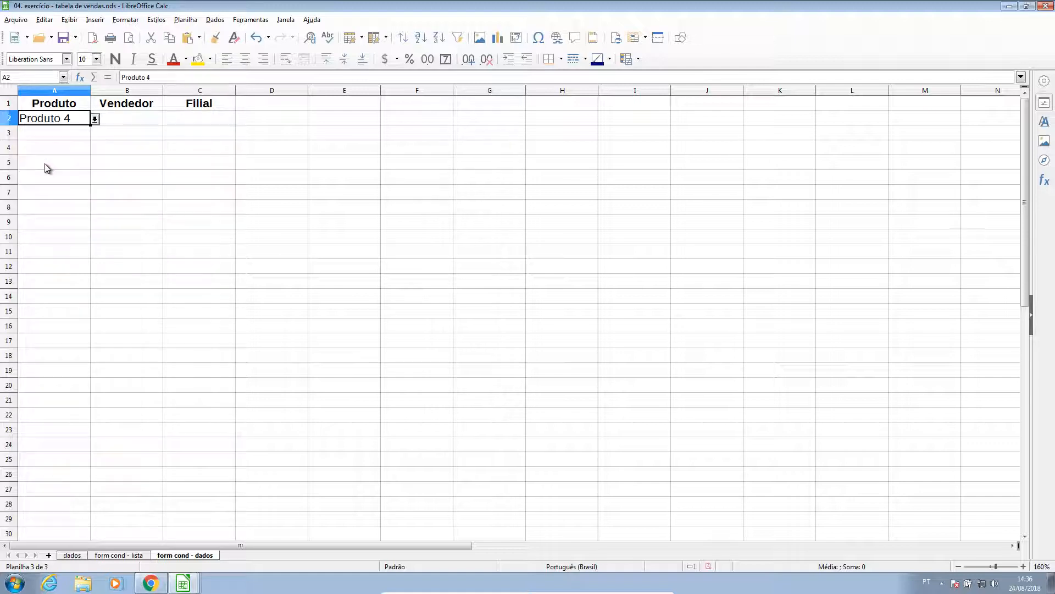
Extend the validation of cell A2 to the empty cells A3:A26 of the Produto column by cloning its formatting
{"action": "left_click", "coordinate": [122, 174]}
{"action": "left_click", "coordinate": [70, 135]}
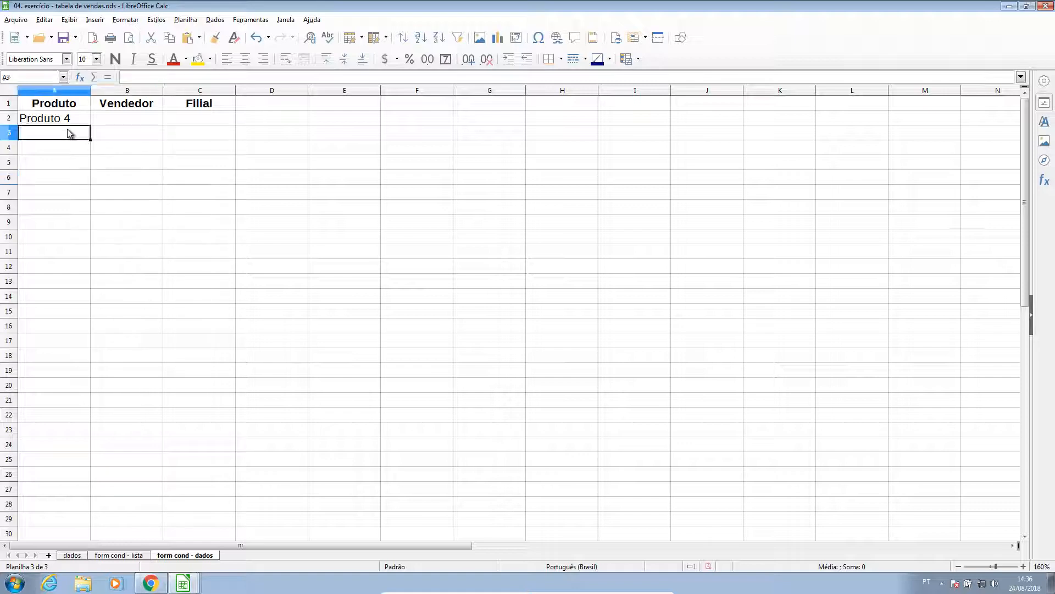
{"action": "left_click", "coordinate": [65, 153]}
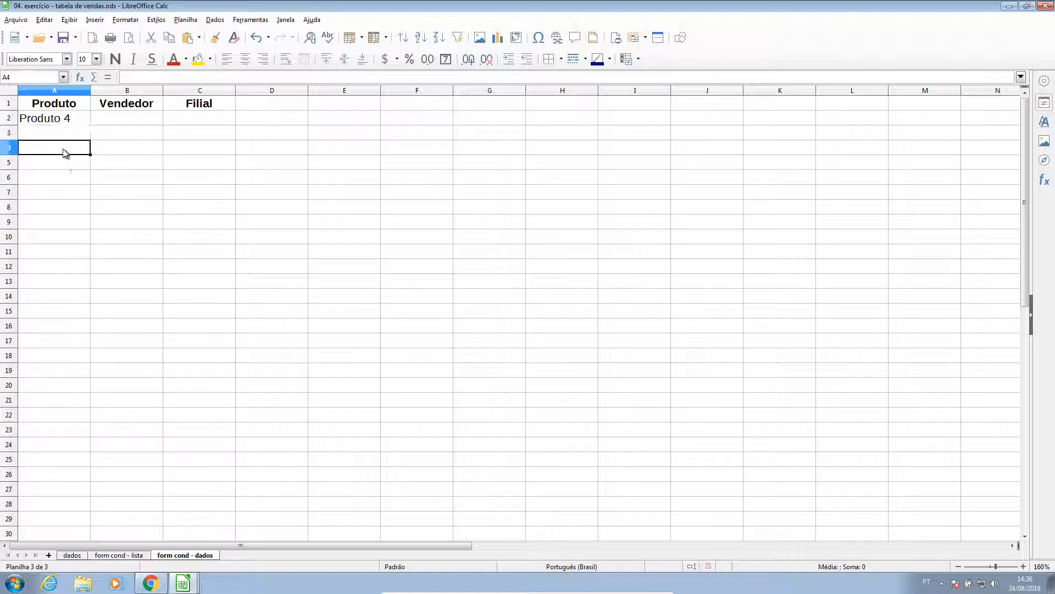
{"action": "left_click", "coordinate": [172, 183]}
{"action": "left_click", "coordinate": [83, 123]}
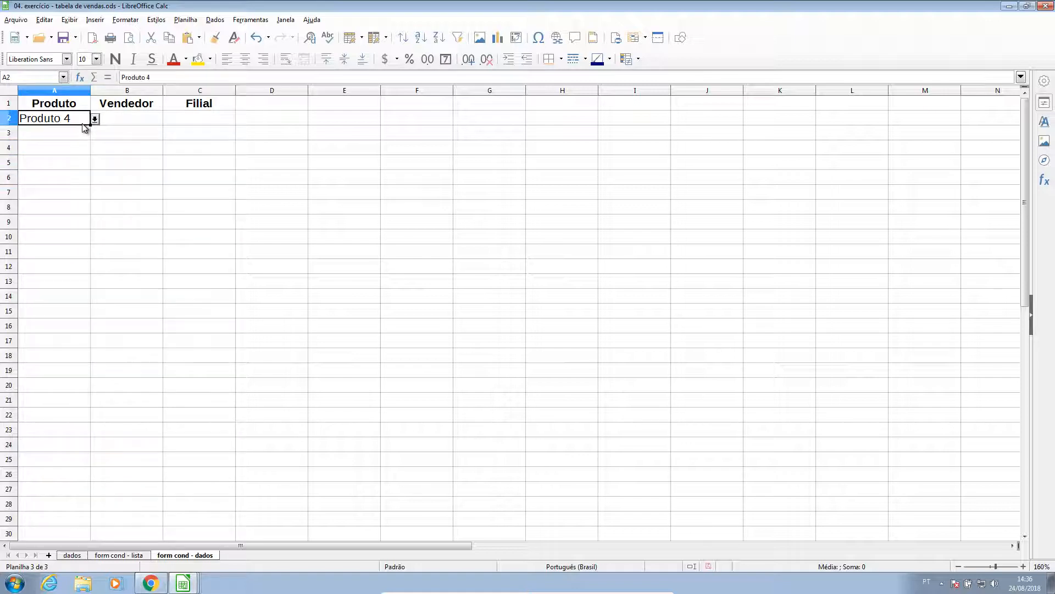
{"action": "left_click", "coordinate": [217, 40]}
{"action": "left_click_drag", "start_coordinate": [78, 131], "coordinate": [91, 466]}
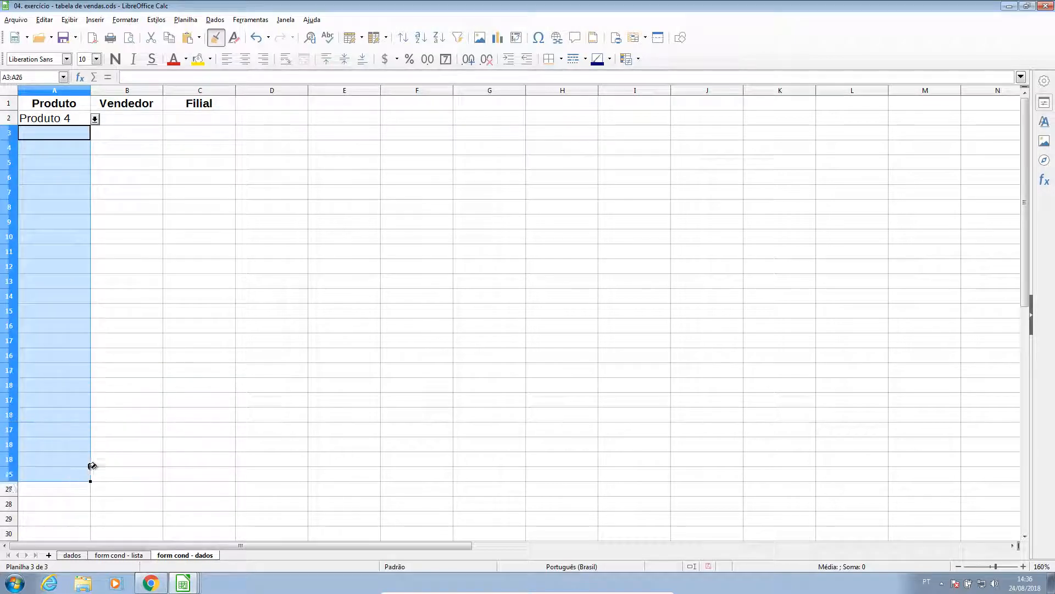
{"action": "left_click", "coordinate": [313, 412]}
Check the product selection lists in cells A9, A6 and A20 of the Produto column without choosing a value
{"action": "left_click", "coordinate": [56, 222]}
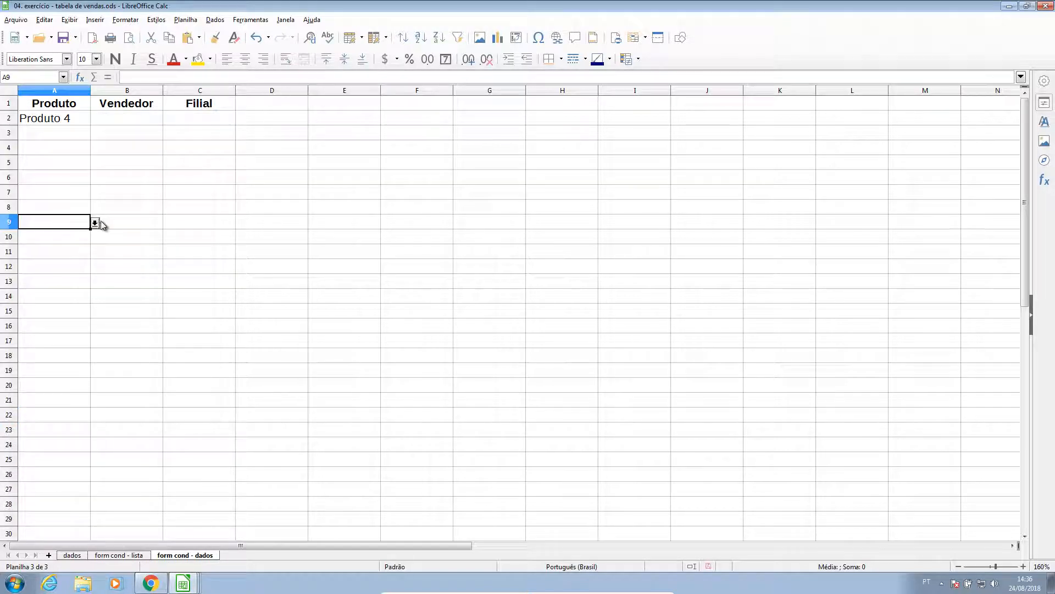
{"action": "left_click", "coordinate": [95, 222]}
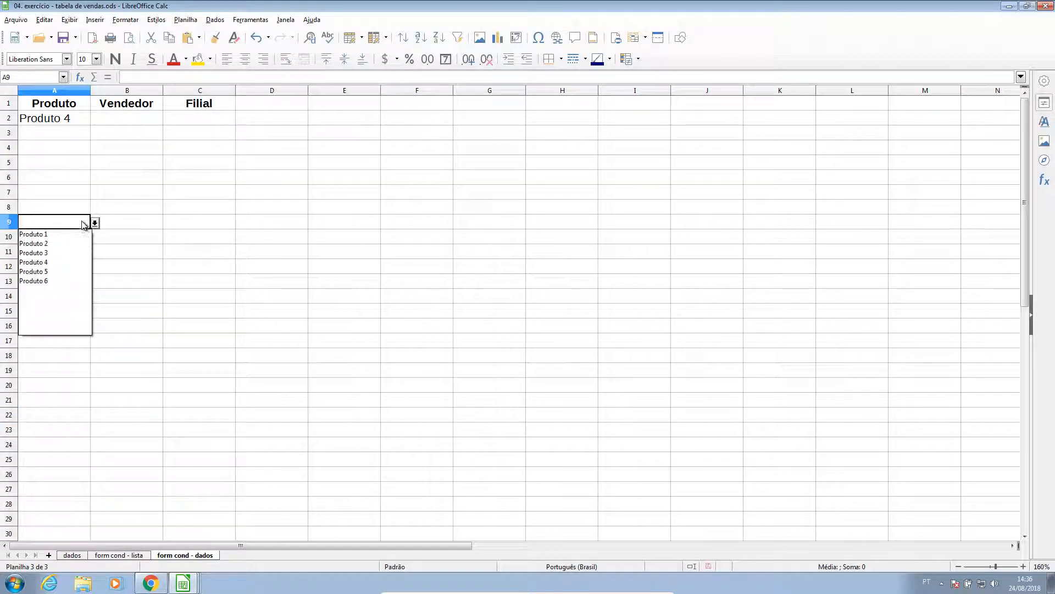
{"action": "left_click", "coordinate": [55, 180]}
{"action": "left_click", "coordinate": [55, 179]}
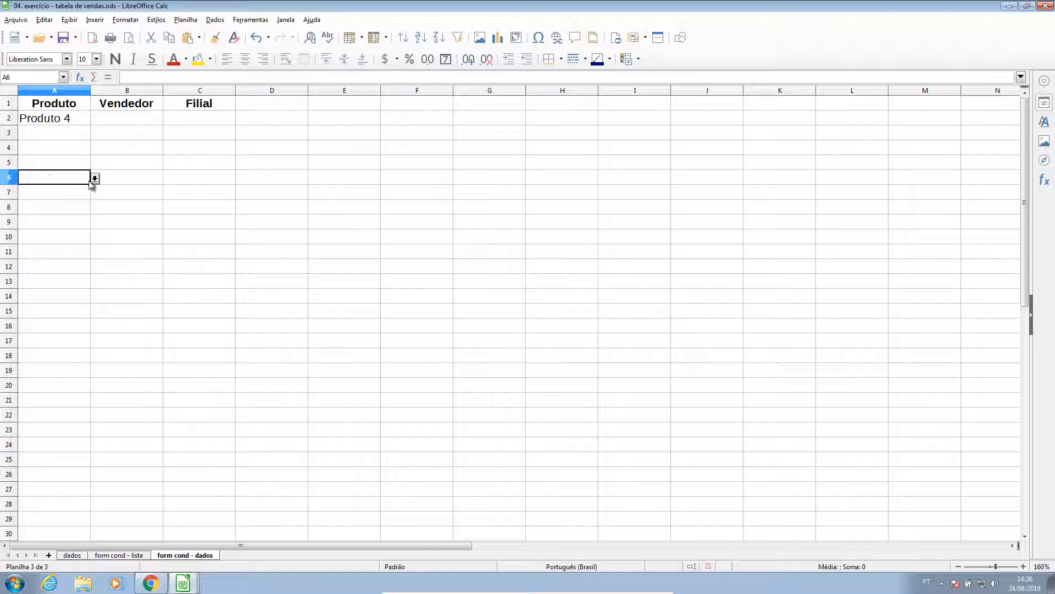
{"action": "left_click", "coordinate": [94, 179]}
{"action": "left_click", "coordinate": [36, 388]}
{"action": "left_click", "coordinate": [37, 388]}
{"action": "left_click", "coordinate": [95, 386]}
{"action": "left_click", "coordinate": [261, 315]}
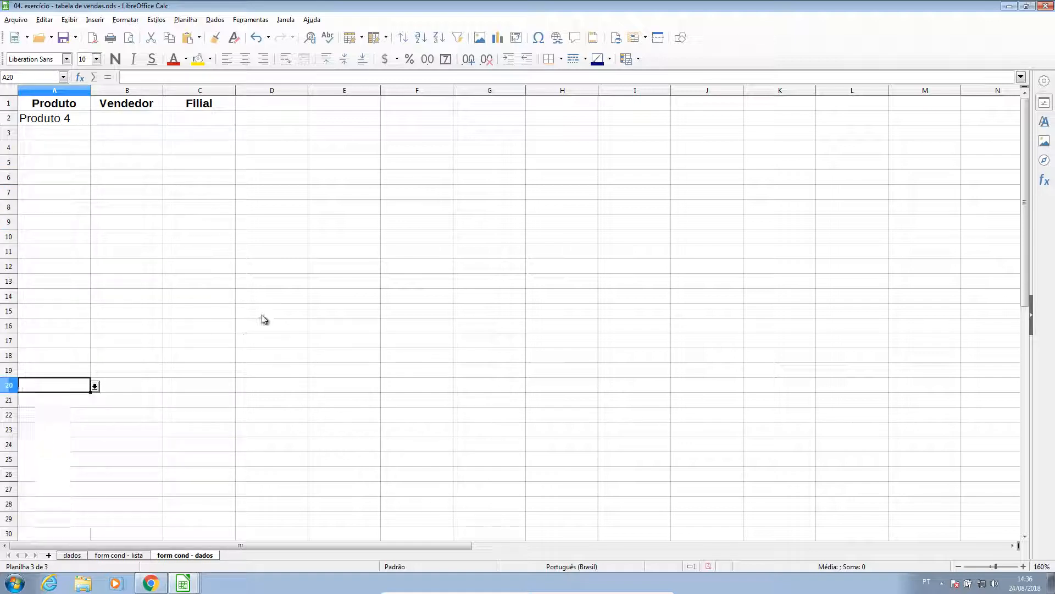
{"action": "left_click", "coordinate": [230, 299]}
Start a data validation for cell B2 under Vendedor that allows a cell range (Intervalo de células)
{"action": "left_click", "coordinate": [145, 121]}
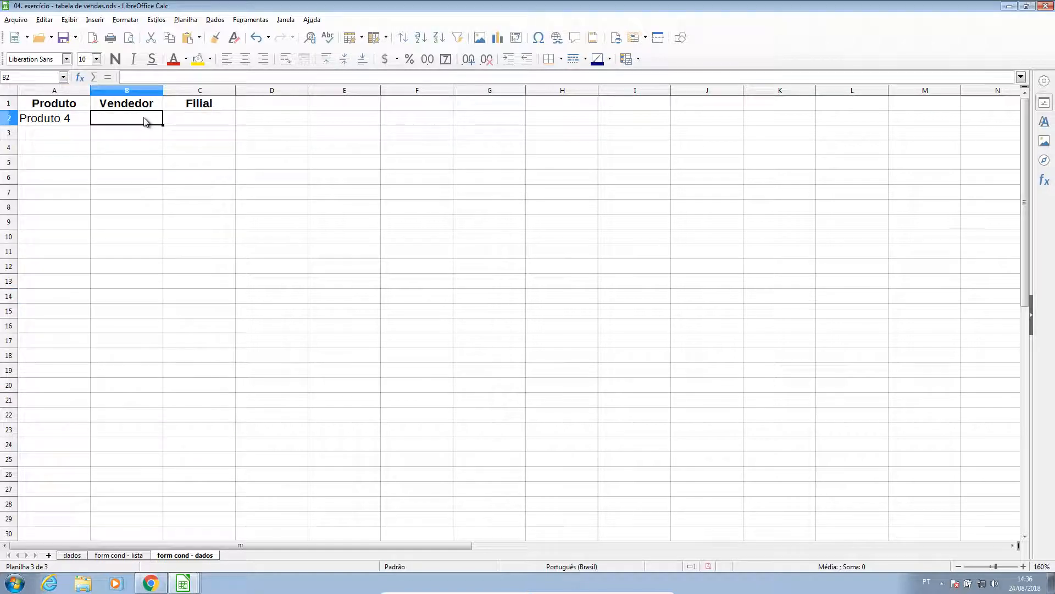
{"action": "left_click", "coordinate": [220, 20]}
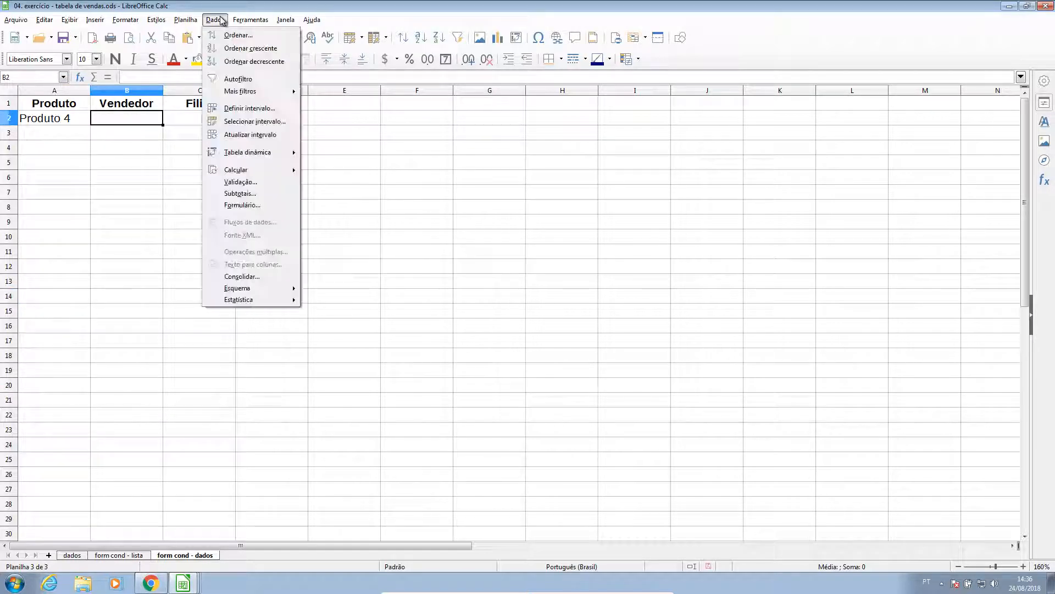
{"action": "left_click", "coordinate": [247, 182]}
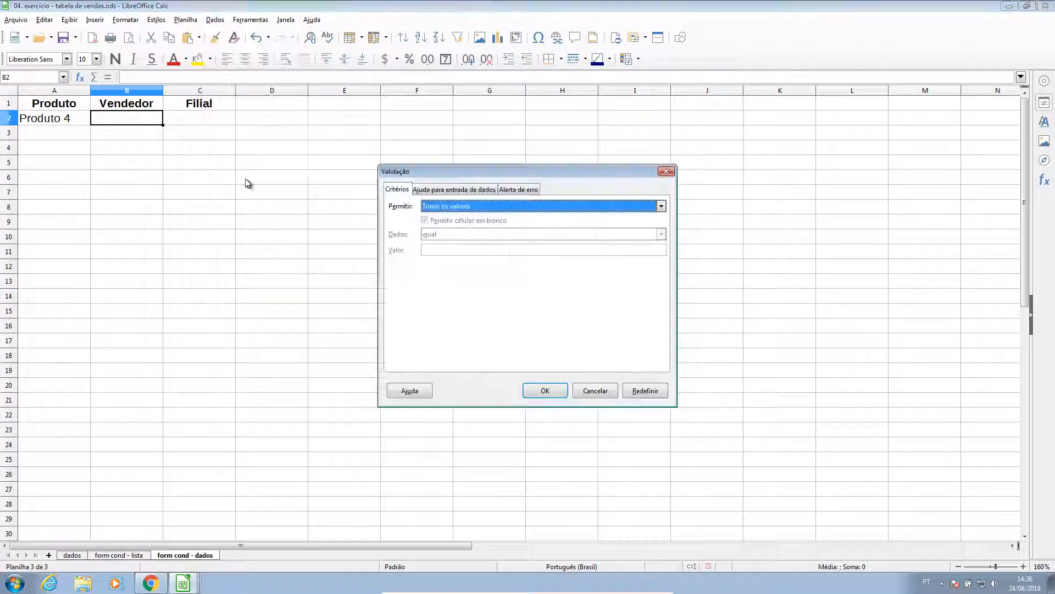
{"action": "left_click", "coordinate": [448, 207]}
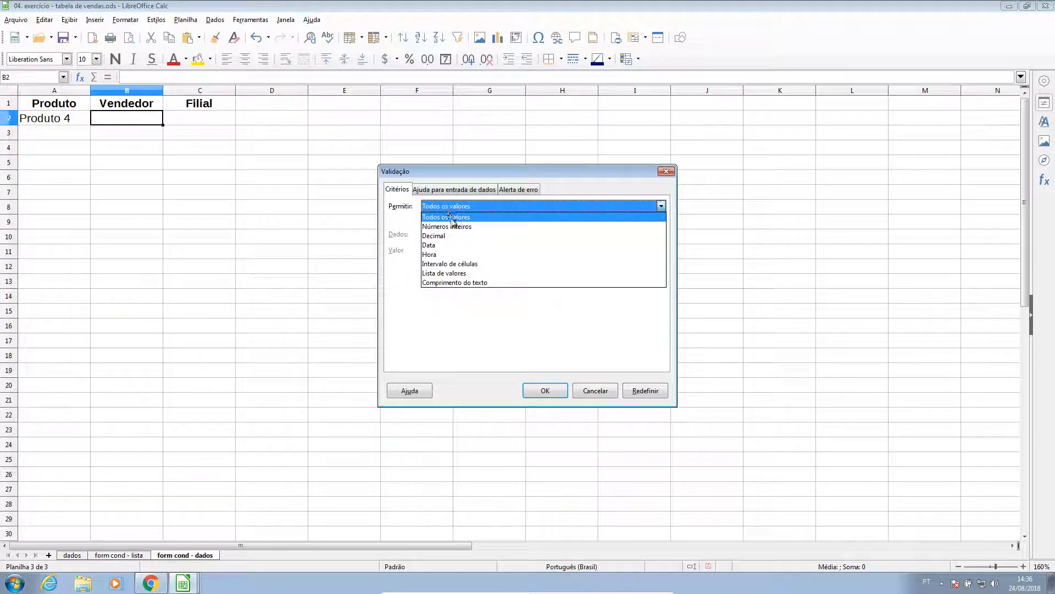
{"action": "left_click", "coordinate": [463, 264]}
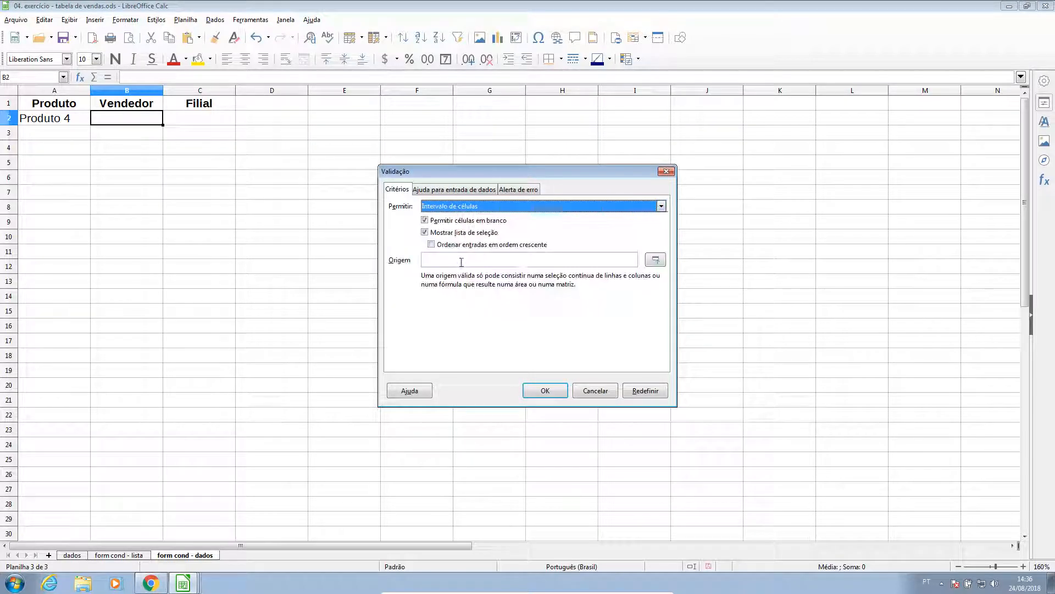
Use cells A2:A21 of the form cond - lista sheet as the source of the B2 validation and apply it
{"action": "left_click", "coordinate": [655, 260]}
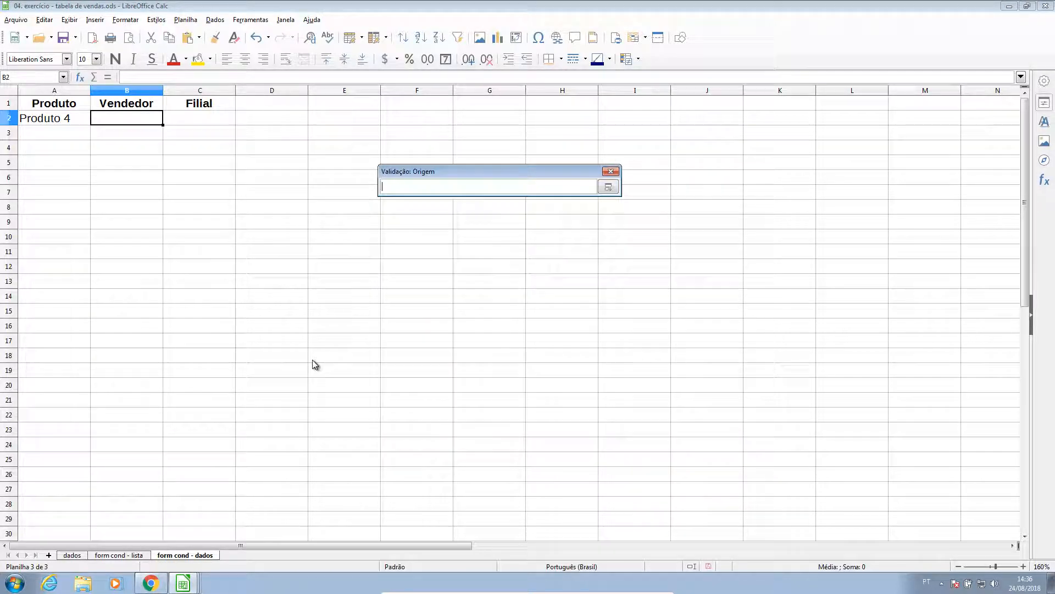
{"action": "left_click", "coordinate": [126, 555]}
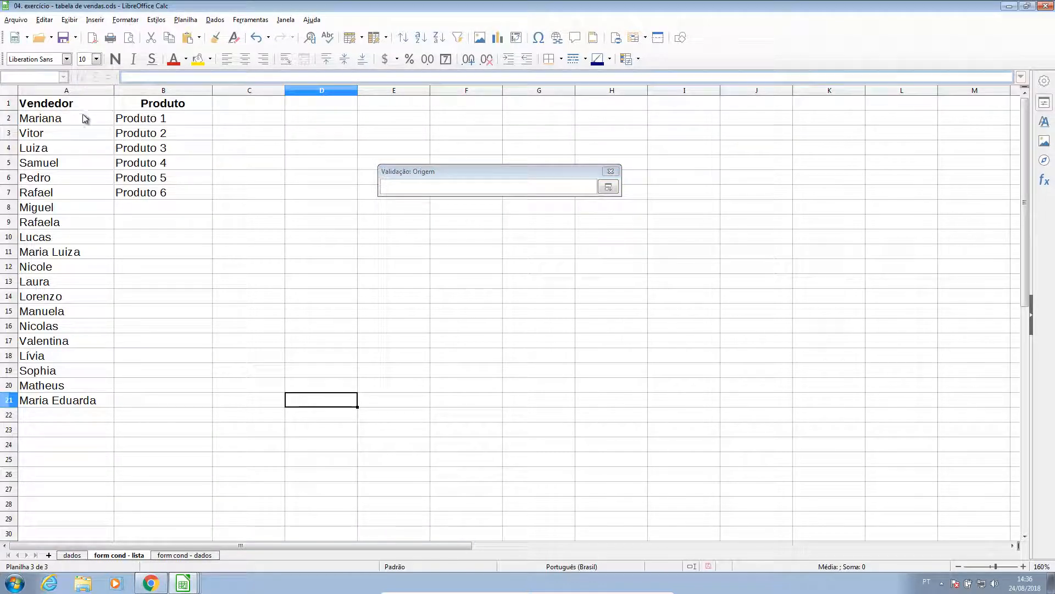
{"action": "left_click_drag", "start_coordinate": [85, 118], "coordinate": [70, 401]}
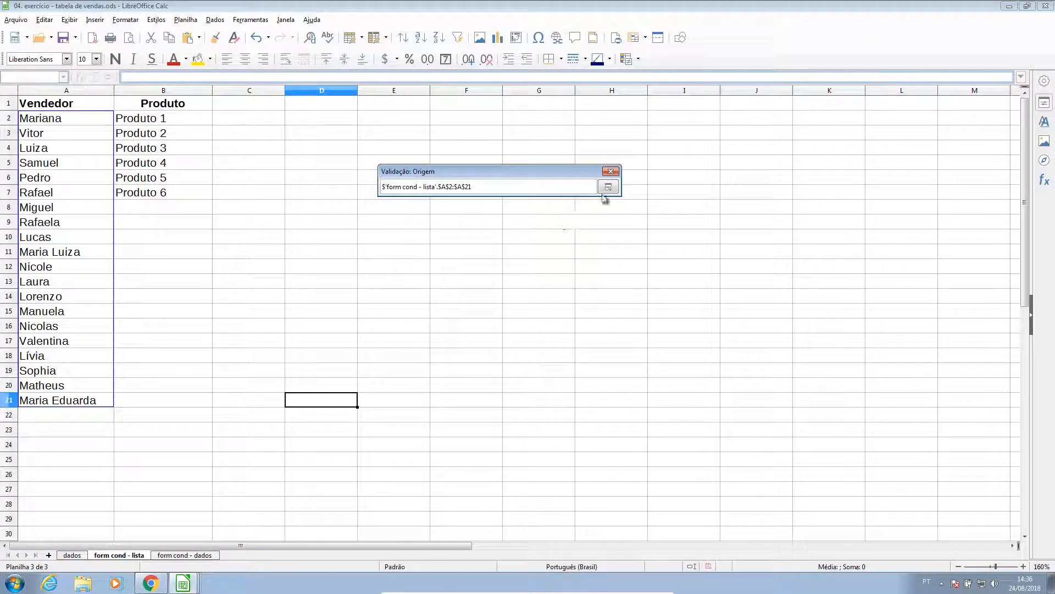
{"action": "left_click", "coordinate": [608, 187]}
{"action": "left_click", "coordinate": [544, 405]}
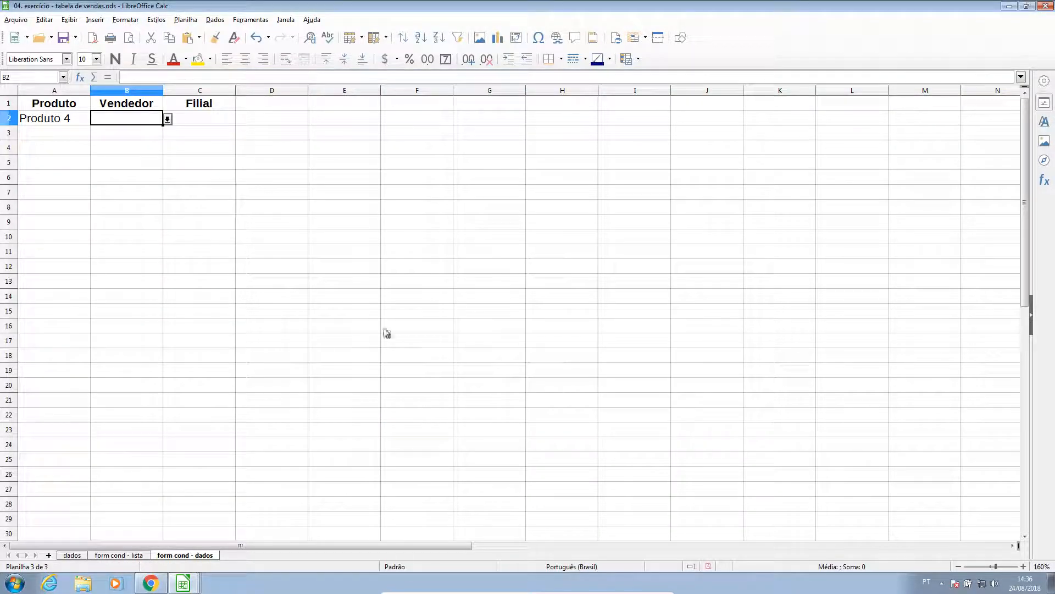
Clone the formatting of cell B2 onto B3:B28 to extend the seller validation down the Vendedor column
{"action": "left_click", "coordinate": [215, 37]}
{"action": "left_click_drag", "start_coordinate": [134, 134], "coordinate": [123, 504]}
{"action": "left_click", "coordinate": [321, 390]}
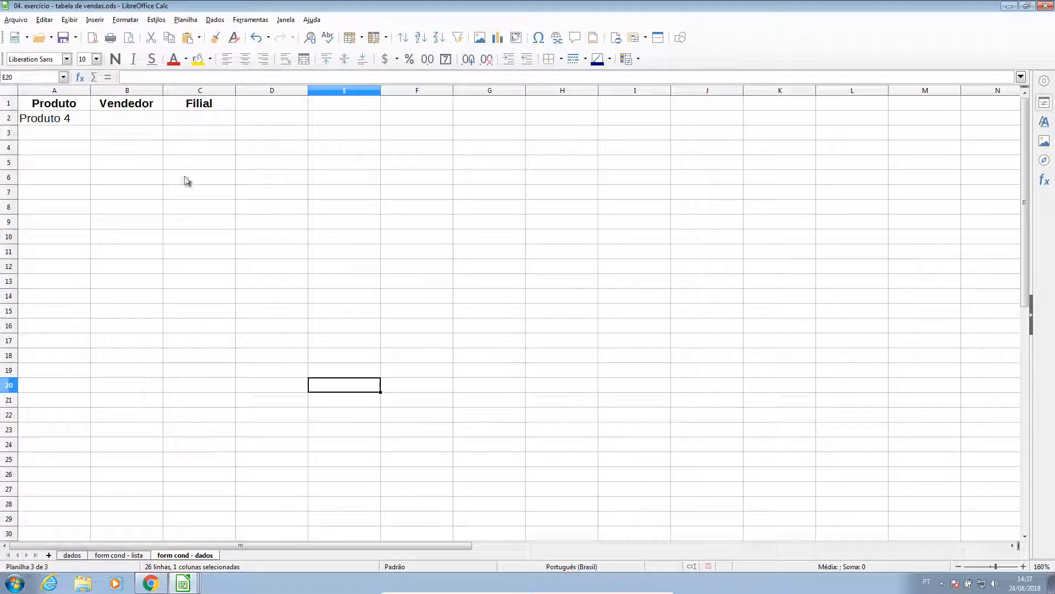
Choose the seventh seller from the validation list in cell B12 and the eighth seller in cell B5
{"action": "left_click", "coordinate": [125, 268]}
{"action": "left_click", "coordinate": [167, 267]}
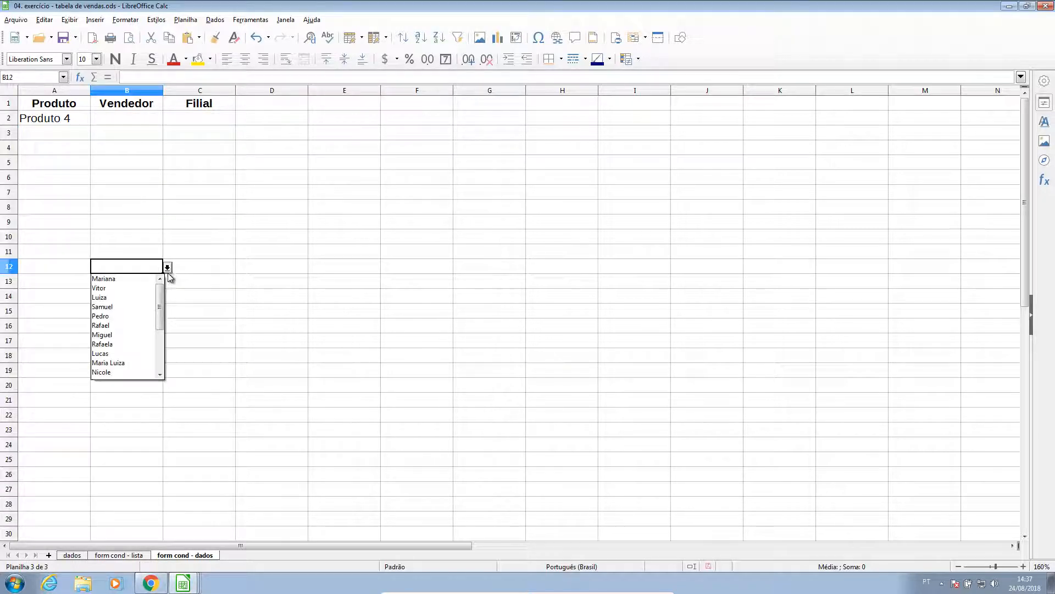
{"action": "left_click", "coordinate": [127, 335]}
{"action": "left_click", "coordinate": [135, 163]}
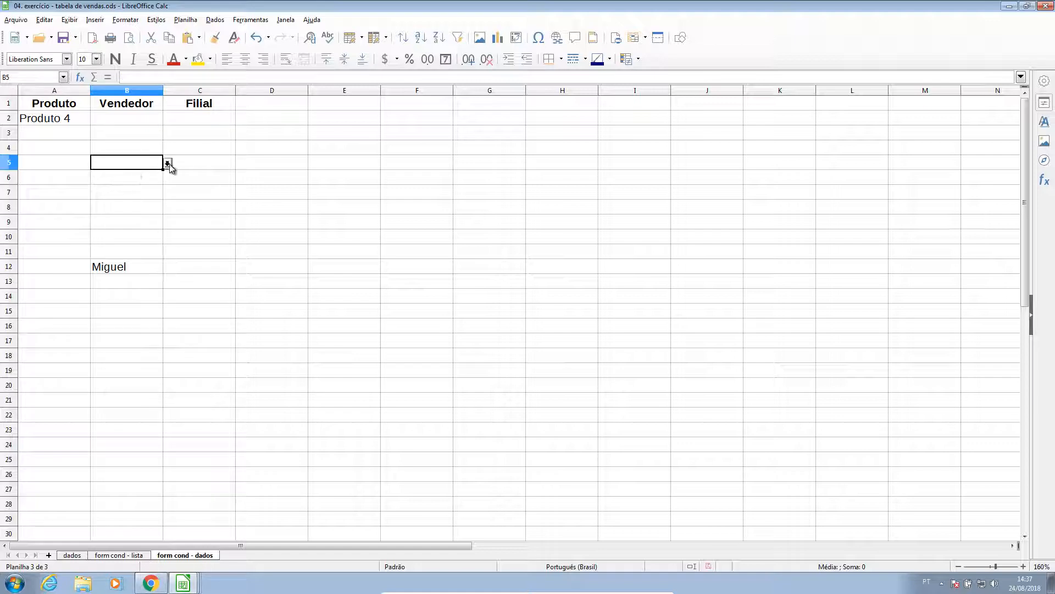
{"action": "left_click", "coordinate": [167, 163]}
{"action": "left_click", "coordinate": [119, 243]}
Choose Produto 4 from the validation list in cell A7 of the Produto column
{"action": "left_click", "coordinate": [44, 195]}
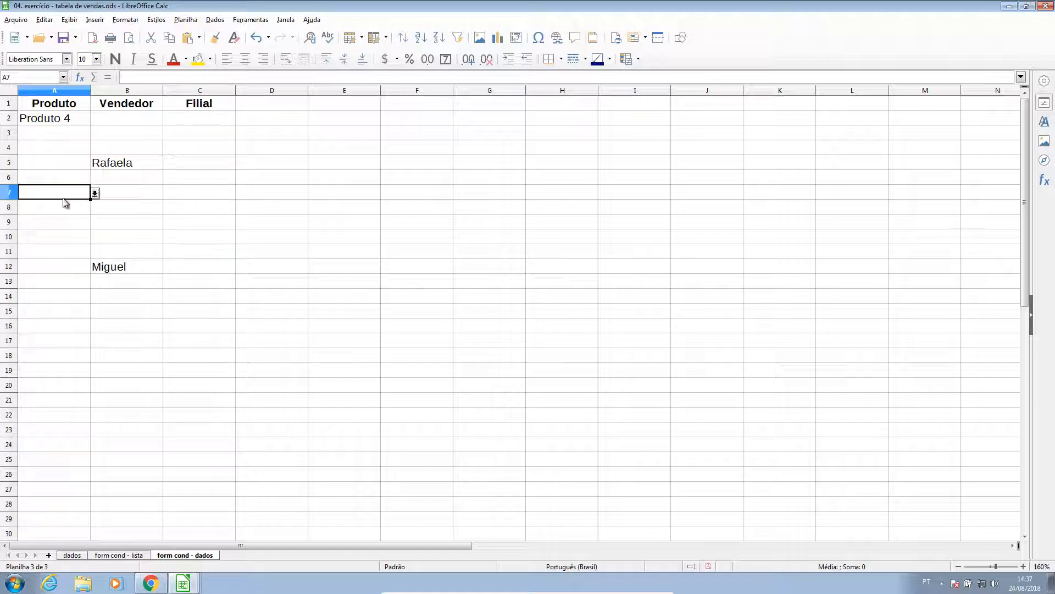
{"action": "left_click", "coordinate": [94, 193]}
{"action": "left_click", "coordinate": [74, 242]}
{"action": "left_click", "coordinate": [190, 239]}
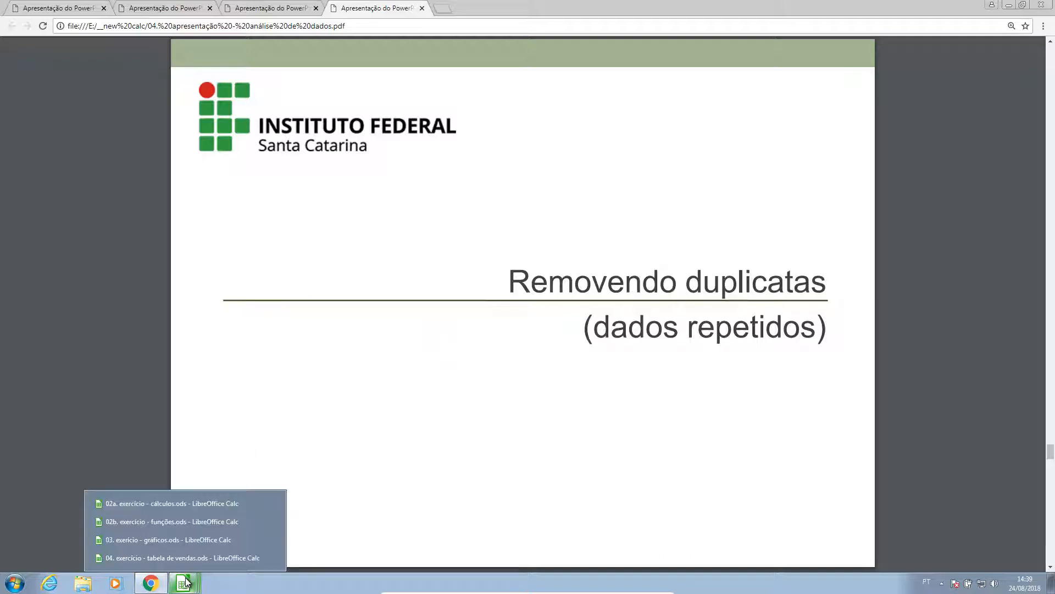
Switch to the 04. exercício - tabela de vendas workbook in LibreOffice Calc and copy cells A1:A18 of the dados sheet into a new sheet at A1
{"action": "left_click", "coordinate": [186, 565]}
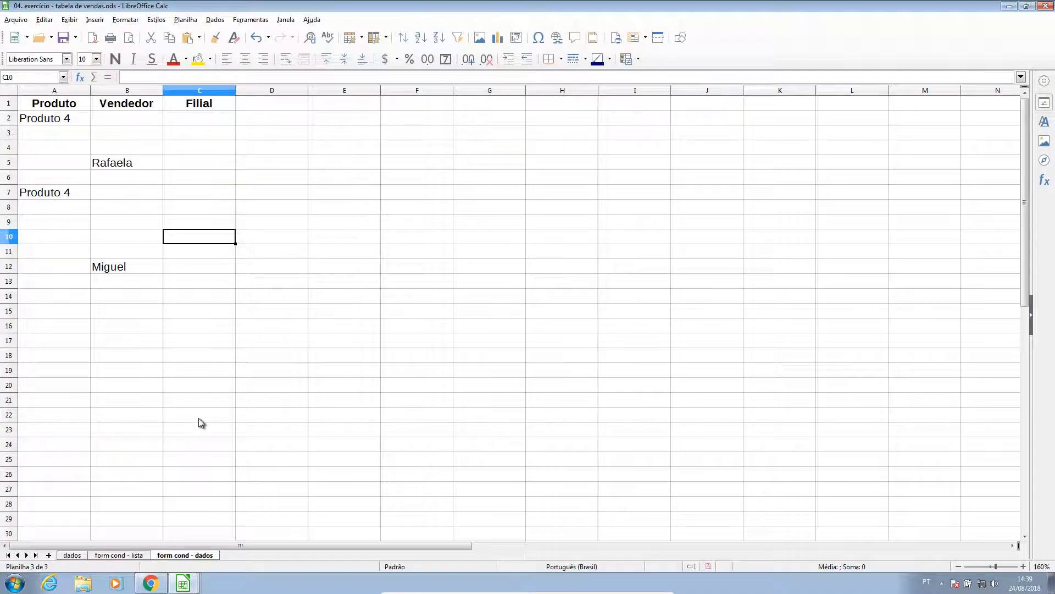
{"action": "left_click", "coordinate": [80, 555]}
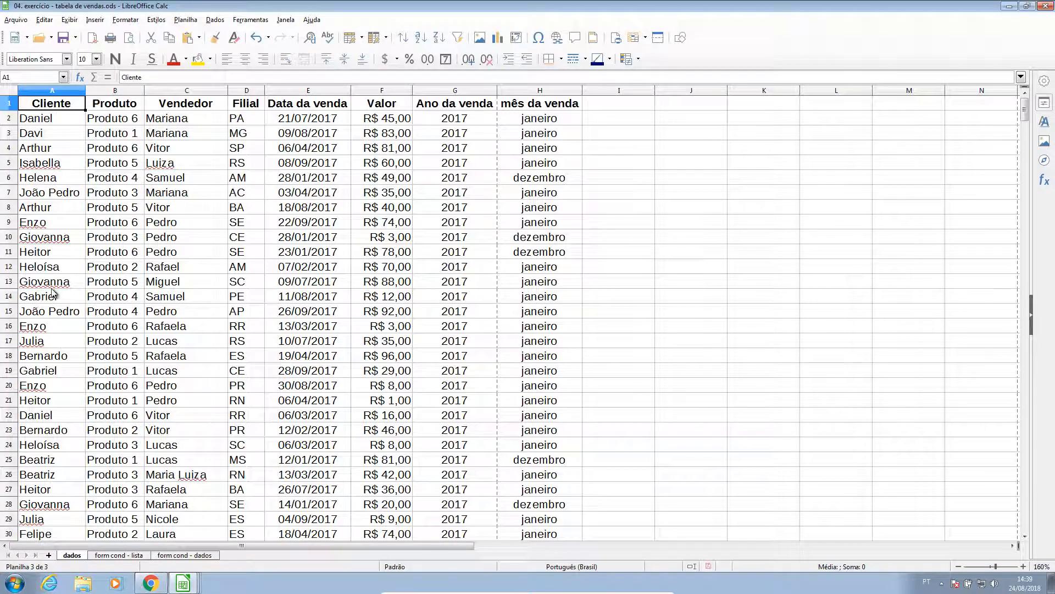
{"action": "left_click_drag", "start_coordinate": [57, 356], "coordinate": [51, 107]}
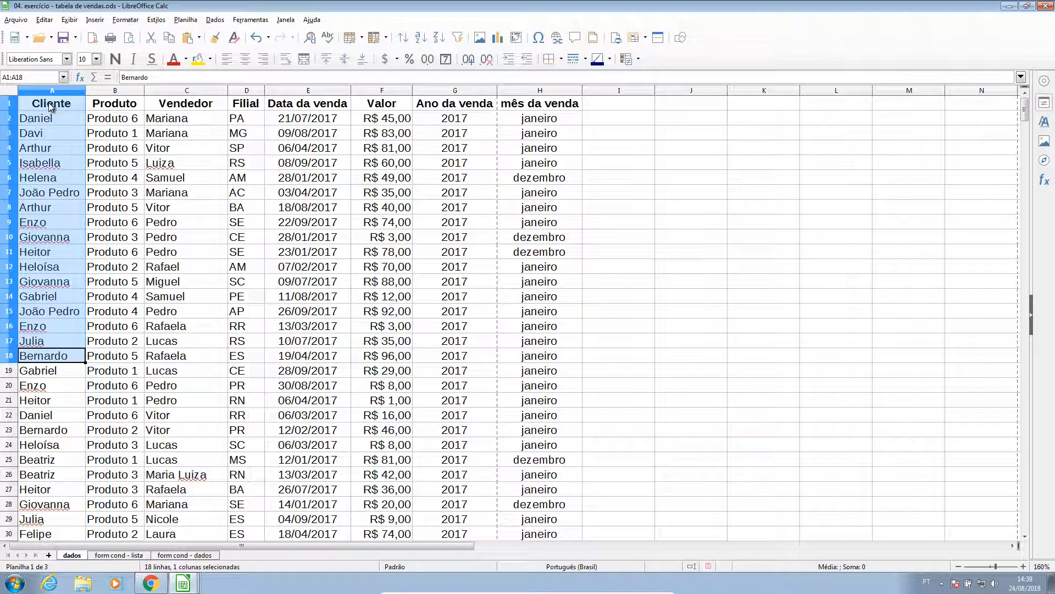
{"action": "key", "text": "ctrl+c"}
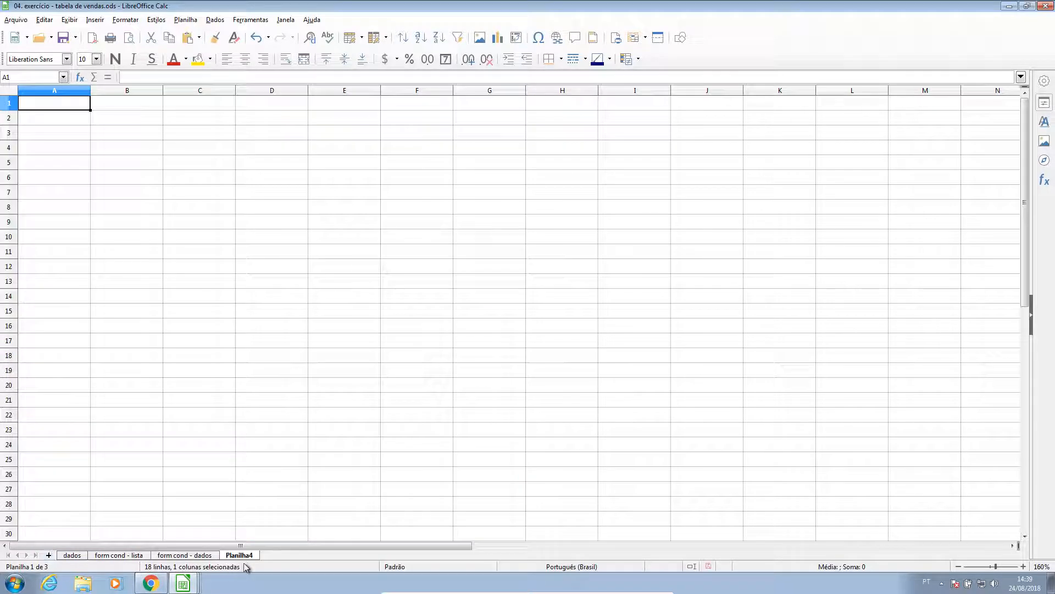
{"action": "key", "text": "ctrl+v"}
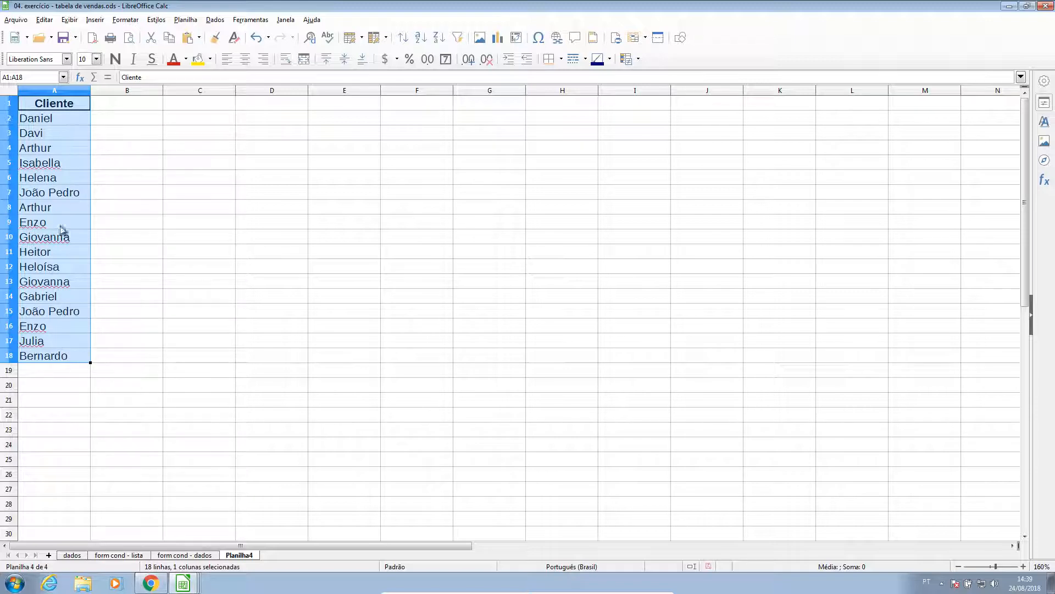
Sort the pasted range A1:A18 by Cliente in ascending order, treating the first row as column labels
{"action": "left_click", "coordinate": [216, 20]}
{"action": "left_click", "coordinate": [225, 34]}
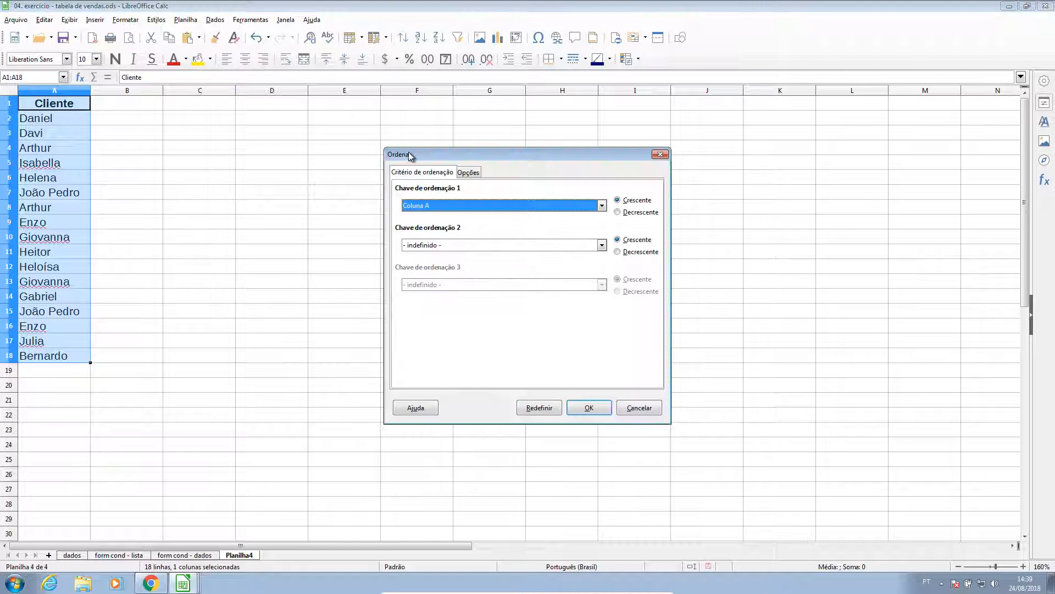
{"action": "left_click", "coordinate": [468, 173]}
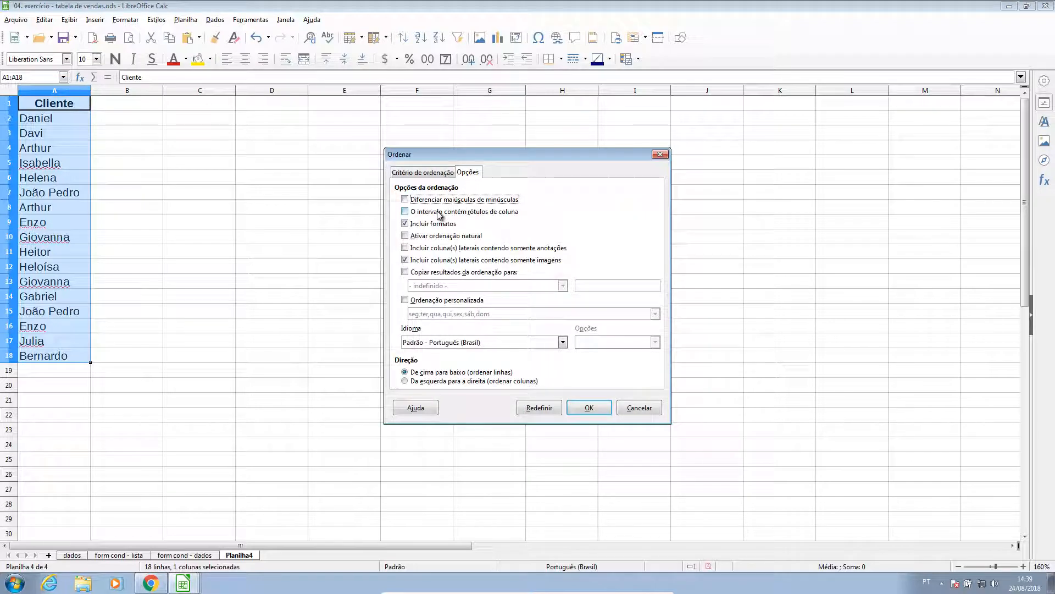
{"action": "left_click", "coordinate": [440, 213]}
{"action": "left_click", "coordinate": [431, 179]}
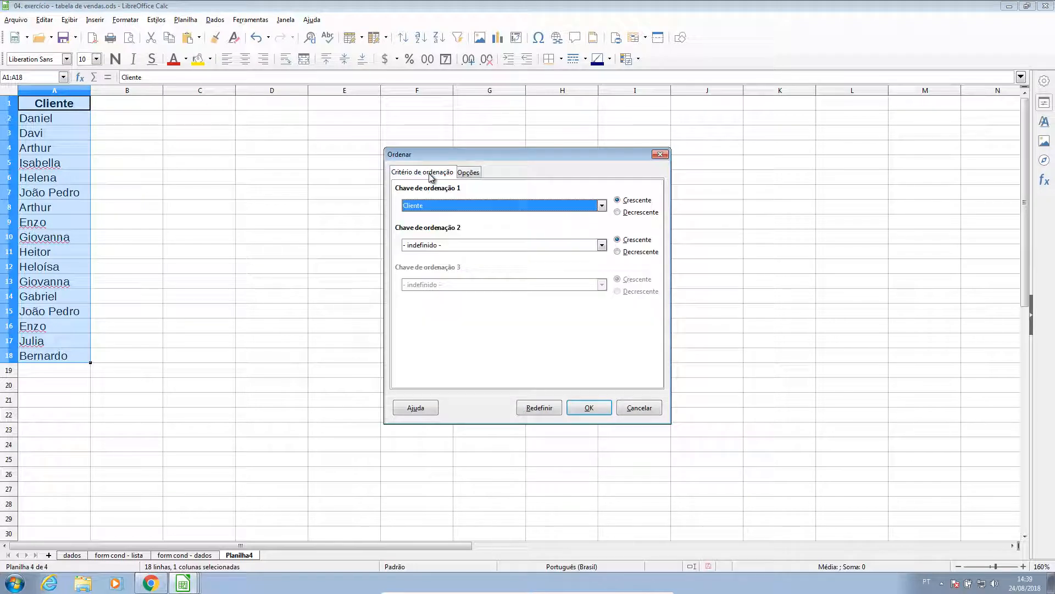
{"action": "left_click", "coordinate": [573, 411]}
{"action": "left_click", "coordinate": [275, 355]}
Examine the sorted Cliente column for repeated names in adjacent rows
{"action": "left_click", "coordinate": [46, 126]}
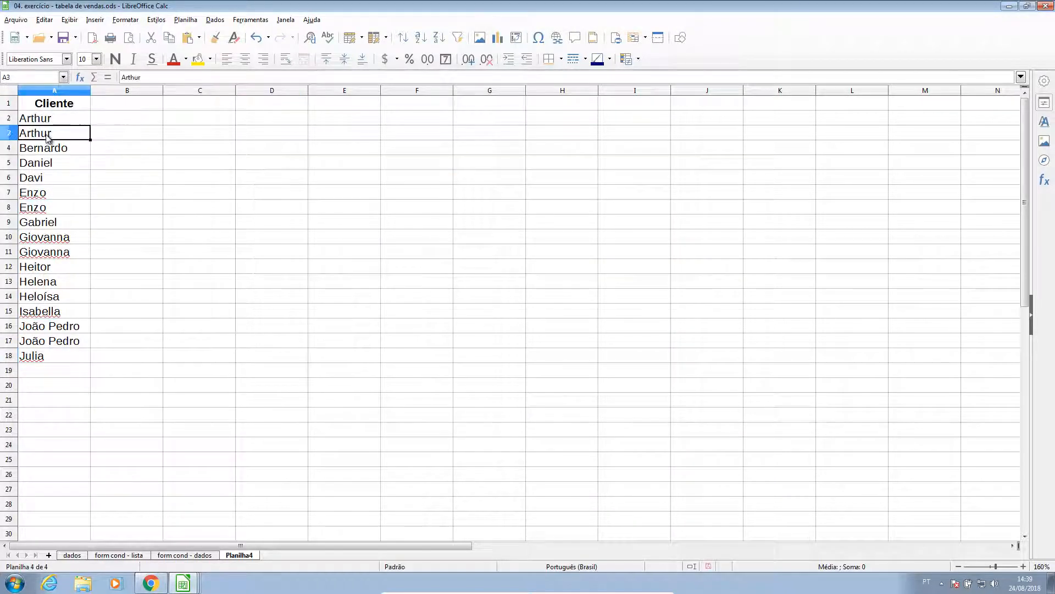
{"action": "left_click", "coordinate": [46, 192]}
{"action": "left_click", "coordinate": [48, 209]}
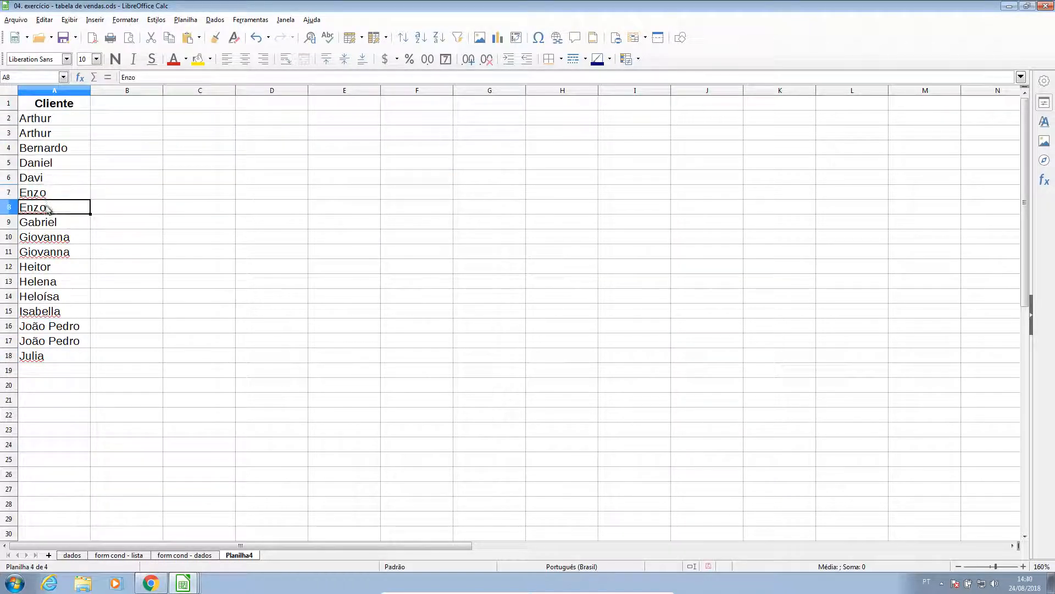
{"action": "left_click", "coordinate": [48, 237]}
{"action": "left_click", "coordinate": [50, 252]}
{"action": "left_click", "coordinate": [241, 332]}
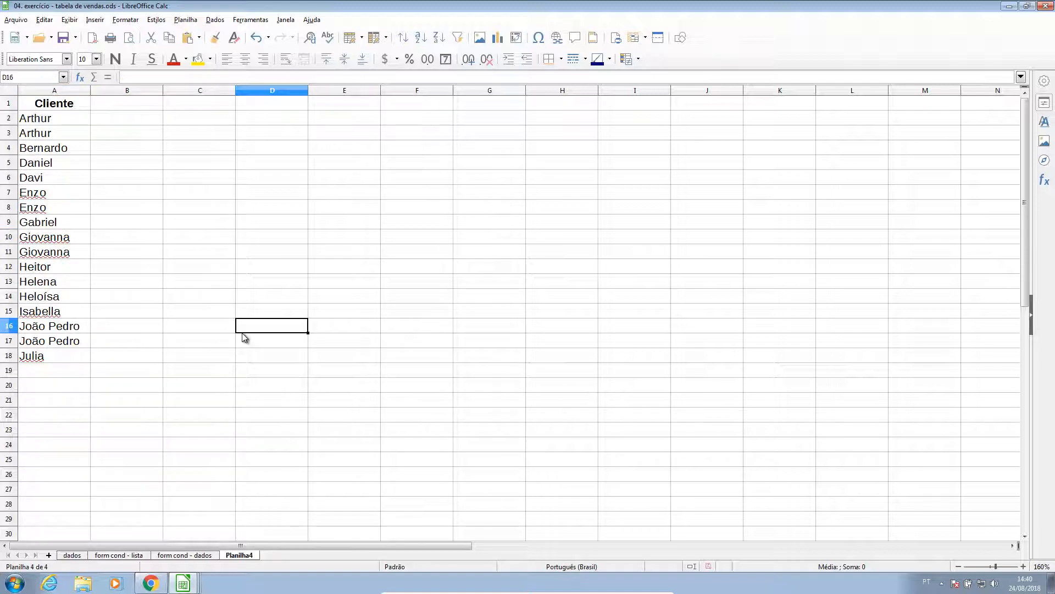
{"action": "left_click", "coordinate": [261, 132]}
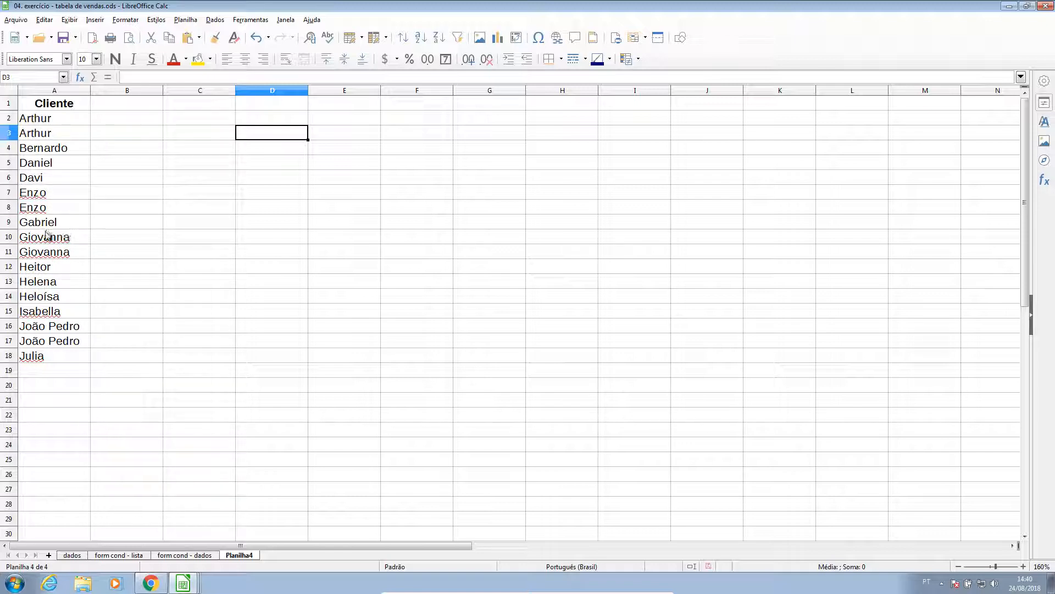
Start a standard filter on the client names in A2:A18 with the criterion Coluna A = Não vazio
{"action": "left_click_drag", "start_coordinate": [64, 364], "coordinate": [43, 130]}
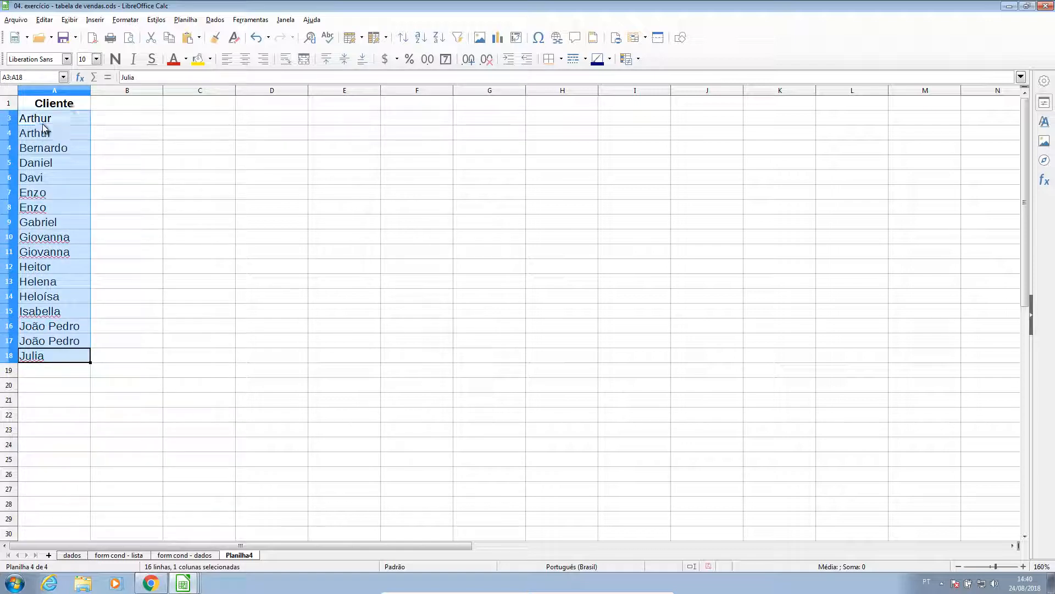
{"action": "left_click", "coordinate": [213, 19]}
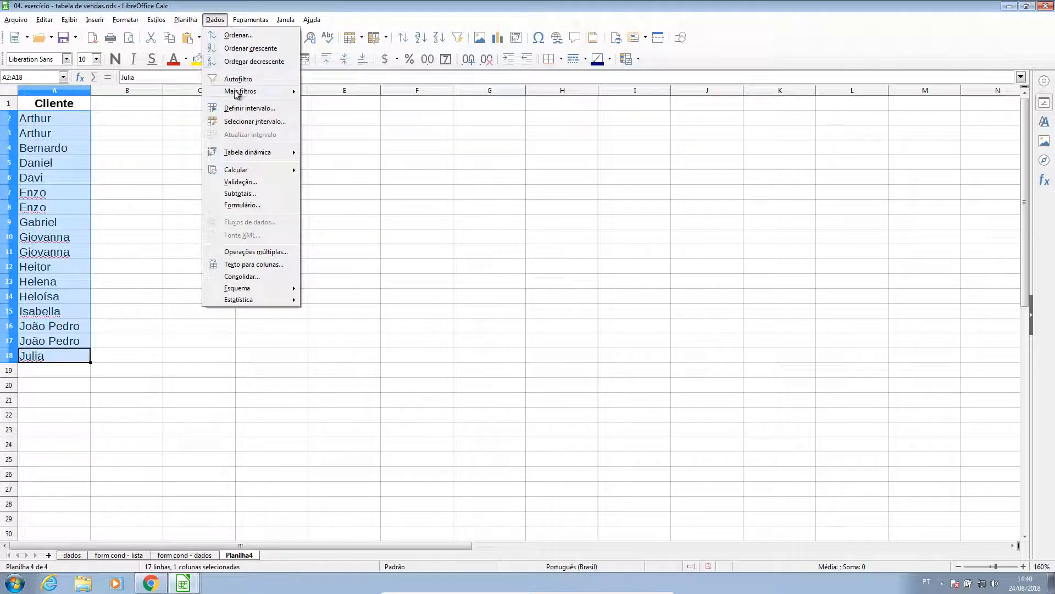
{"action": "mouse_move", "coordinate": [241, 92]}
{"action": "left_click", "coordinate": [342, 93]}
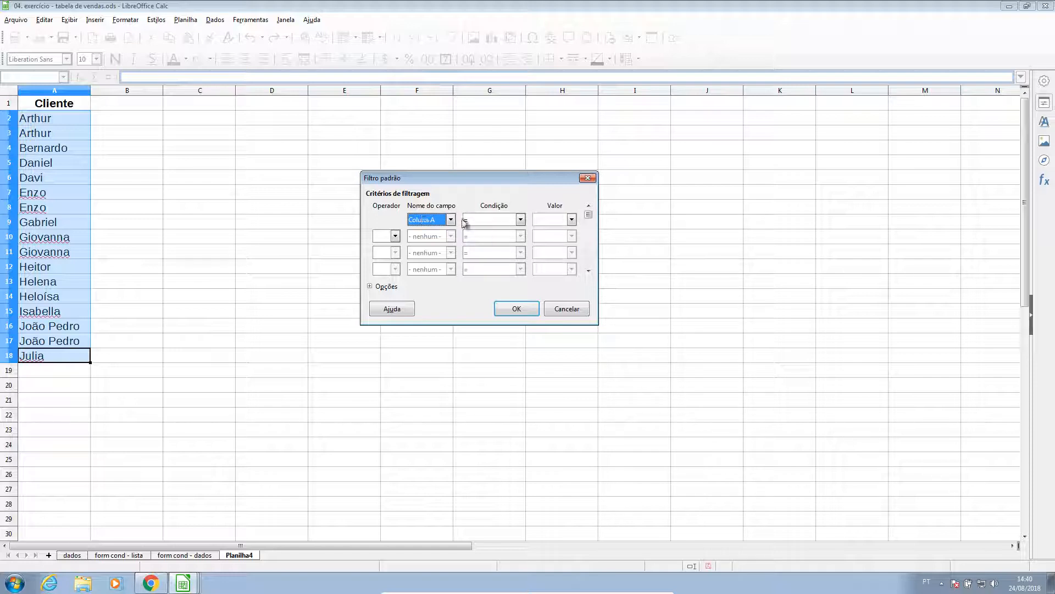
{"action": "left_click", "coordinate": [572, 219]}
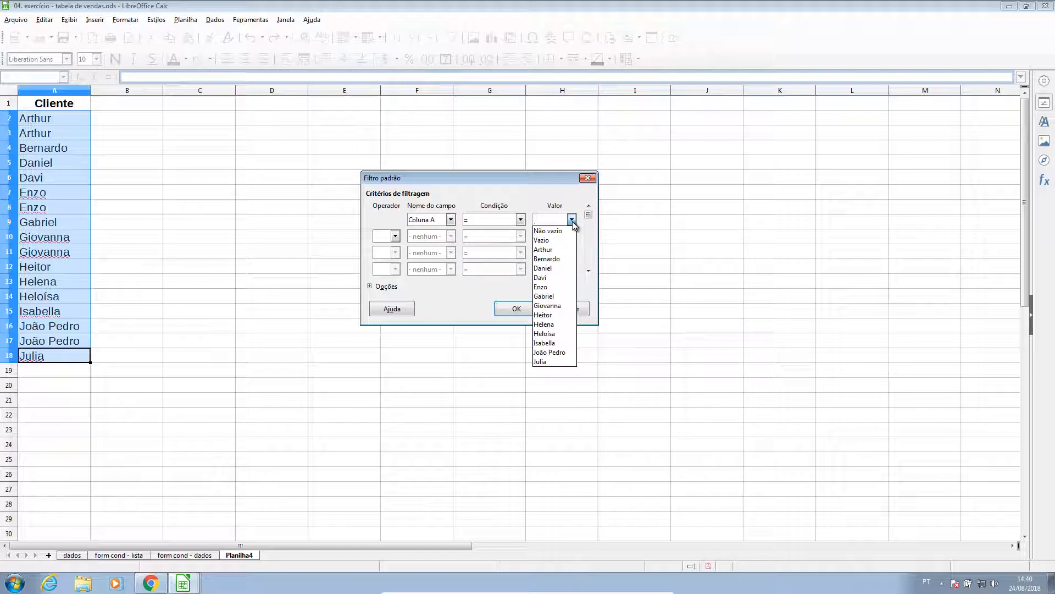
{"action": "left_click", "coordinate": [569, 231]}
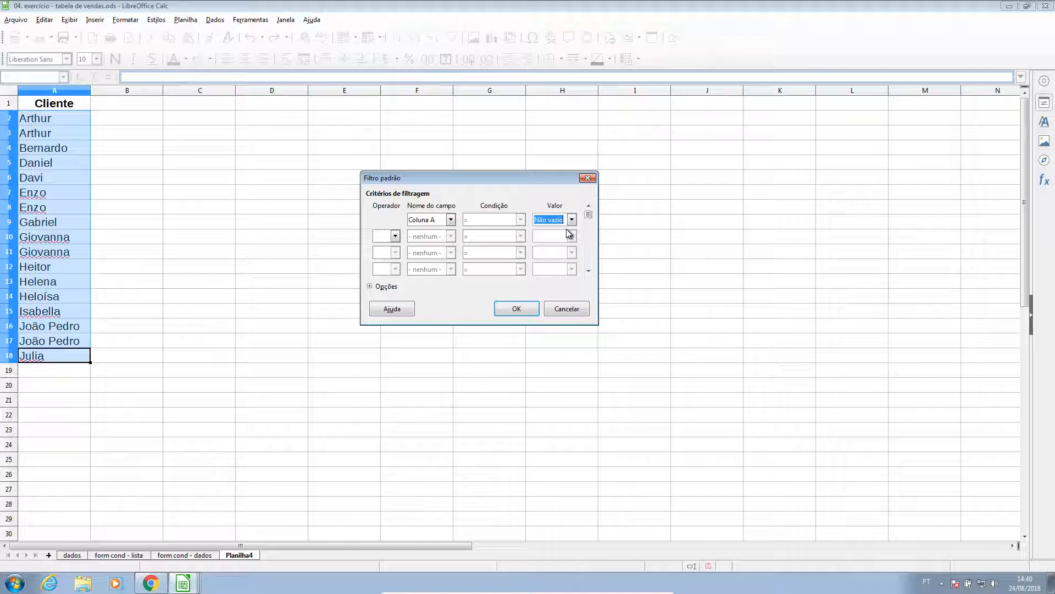
Set the filter to exclude duplicates (Sem duplicatas), copy the results to cell D2 of the same sheet, and apply it
{"action": "left_click", "coordinate": [372, 286]}
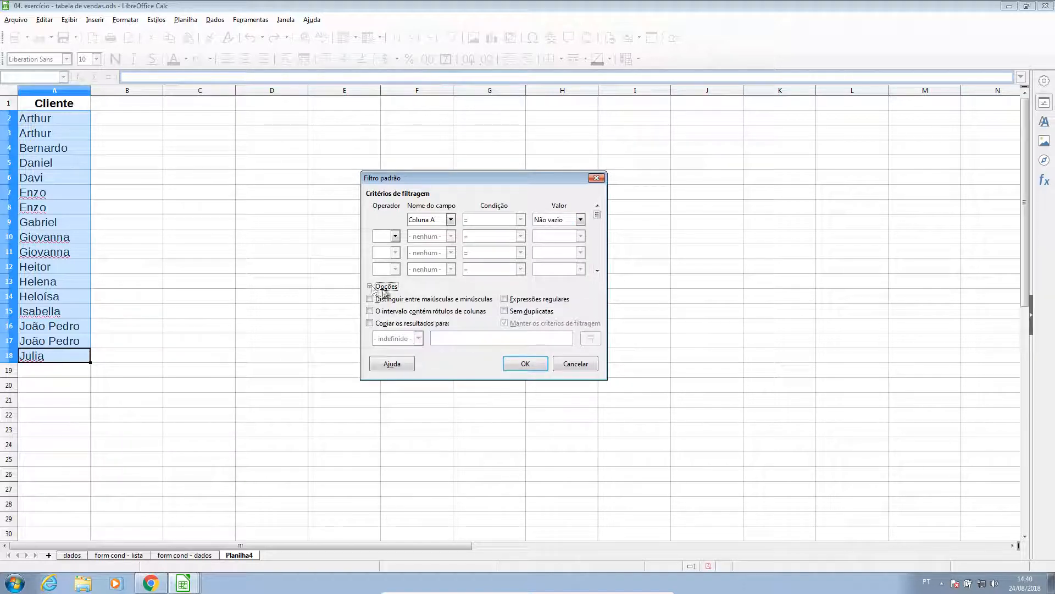
{"action": "left_click", "coordinate": [504, 312]}
{"action": "left_click", "coordinate": [370, 323]}
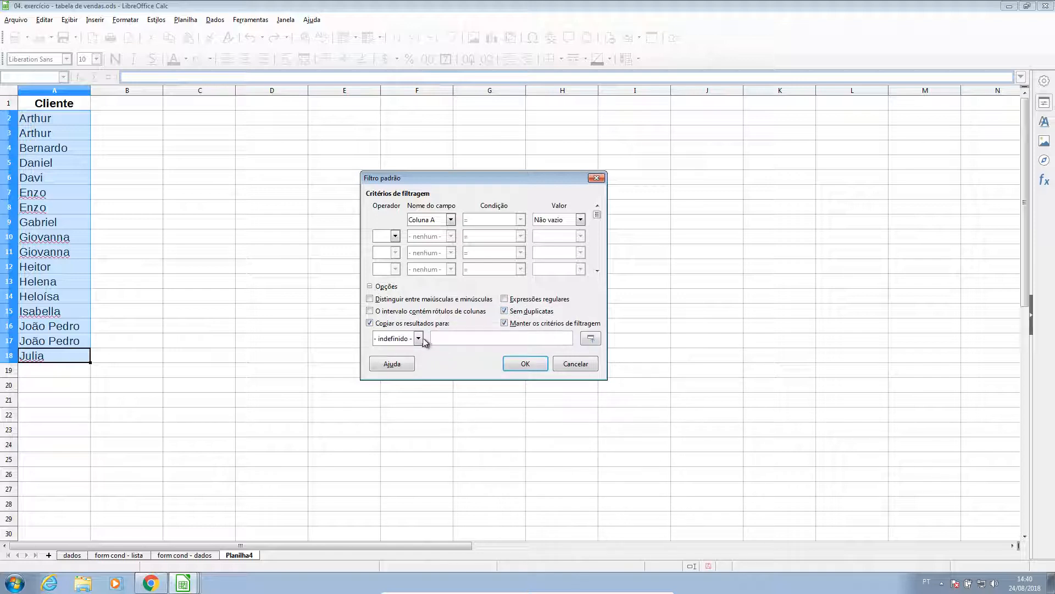
{"action": "left_click", "coordinate": [589, 338]}
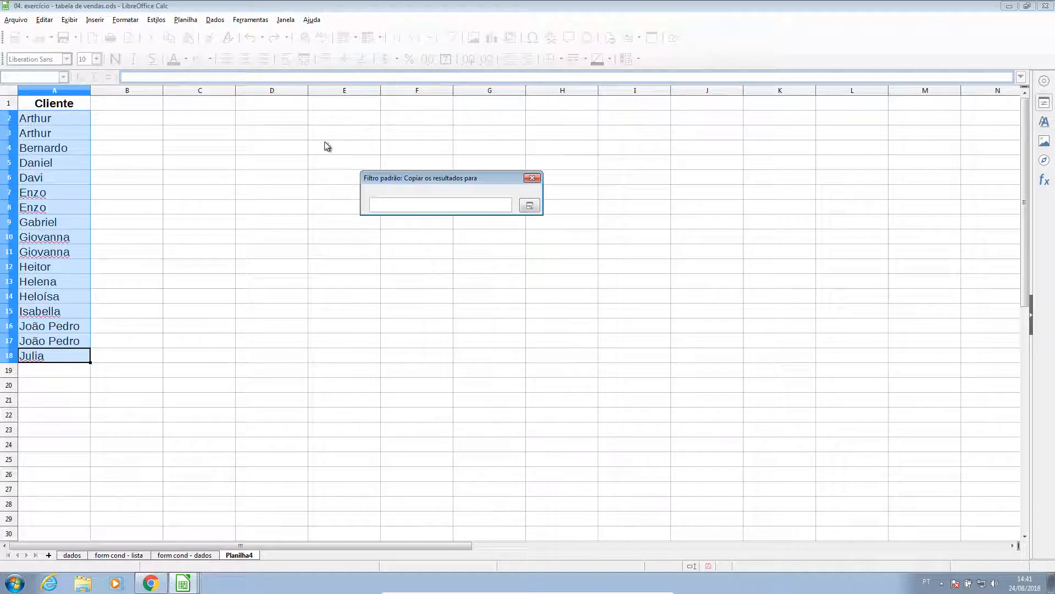
{"action": "left_click", "coordinate": [249, 115]}
{"action": "left_click", "coordinate": [528, 205]}
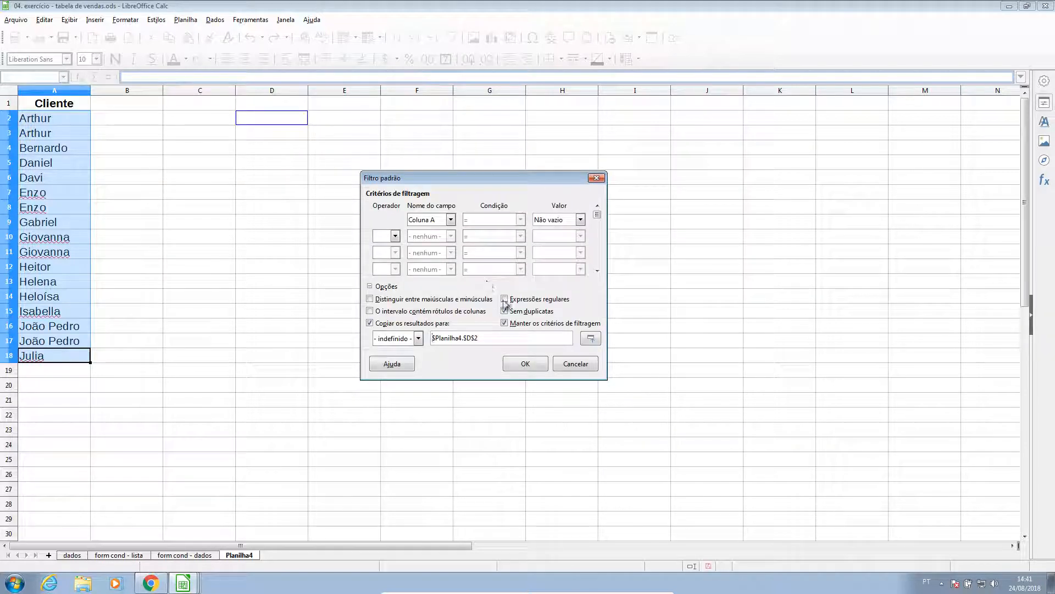
{"action": "left_click", "coordinate": [524, 363]}
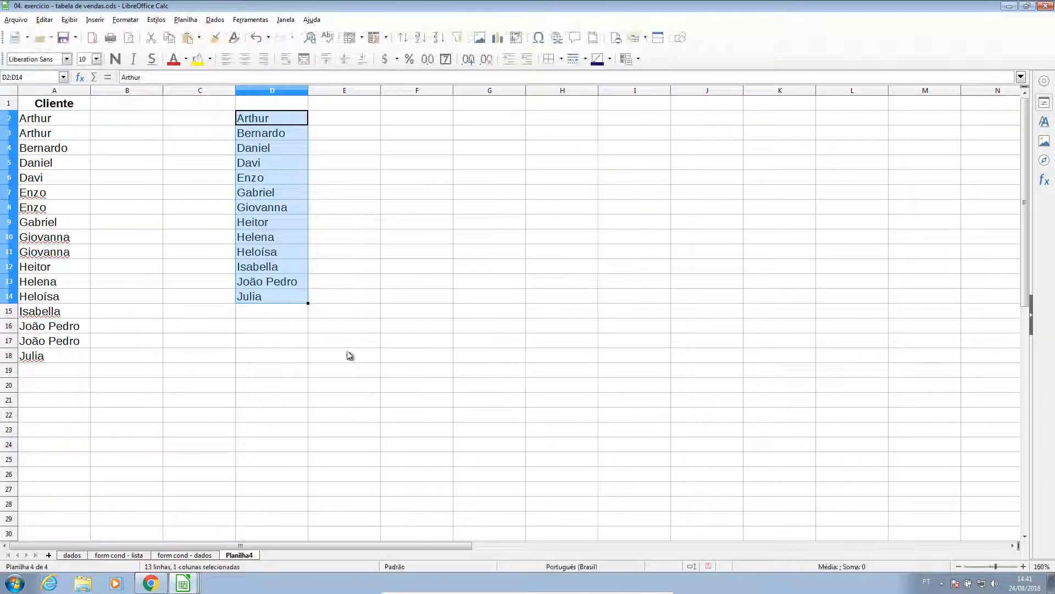
Compare the original client list in A2:A18 with the filtered list in D2:D14, and return to the PDF presentation in Chrome
{"action": "left_click", "coordinate": [350, 356]}
{"action": "left_click_drag", "start_coordinate": [54, 118], "coordinate": [48, 357]}
{"action": "left_click_drag", "start_coordinate": [295, 122], "coordinate": [291, 304]}
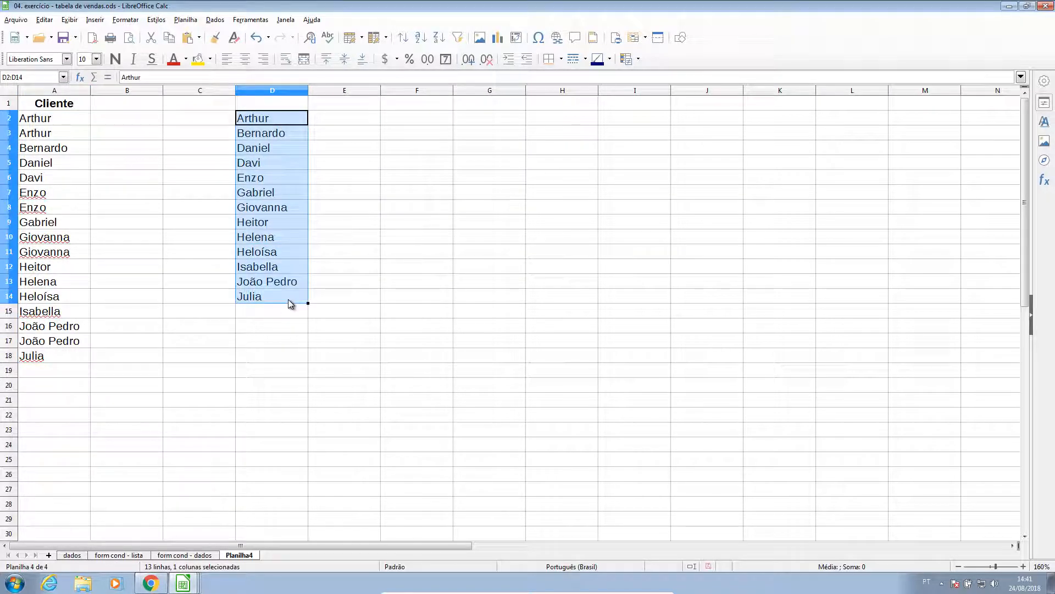
{"action": "key", "text": "alt+Tab"}
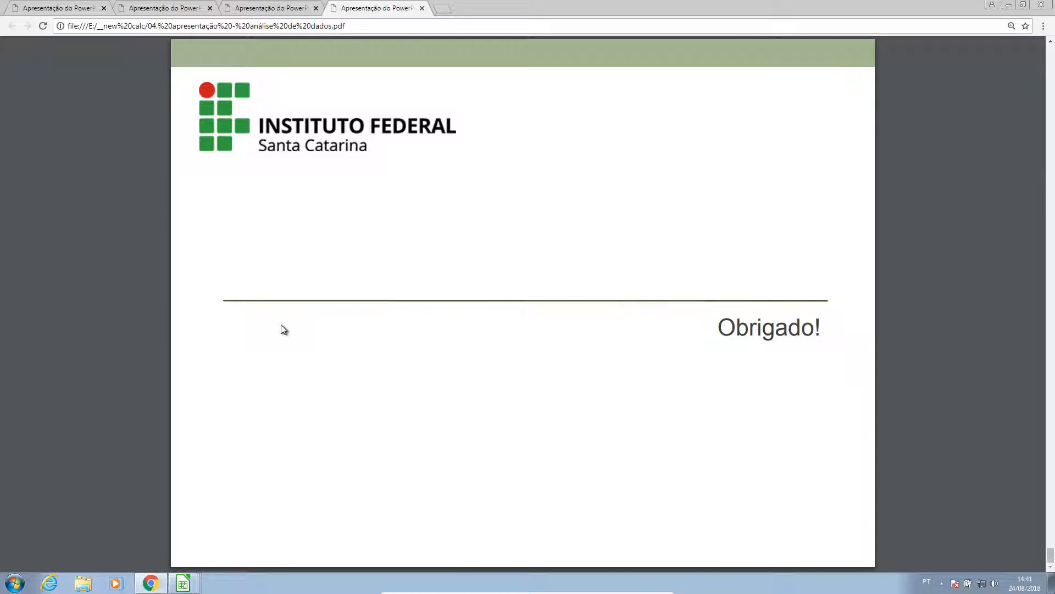